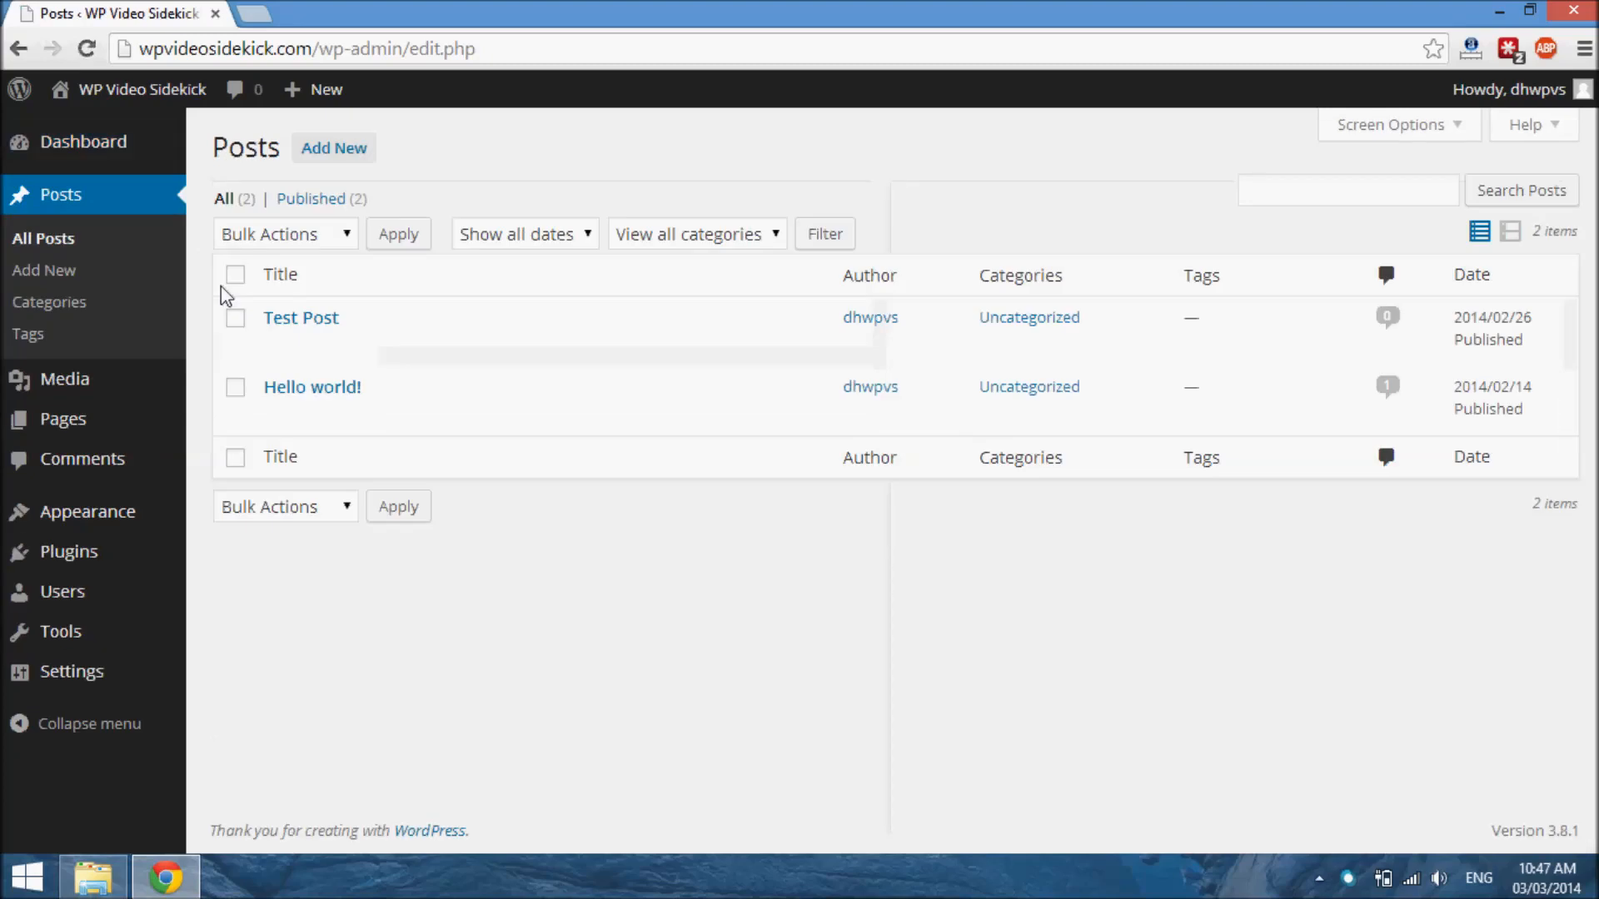
# - Create a new post titled "Video" with the body text "This is a video about"
pyautogui.click(342, 158)
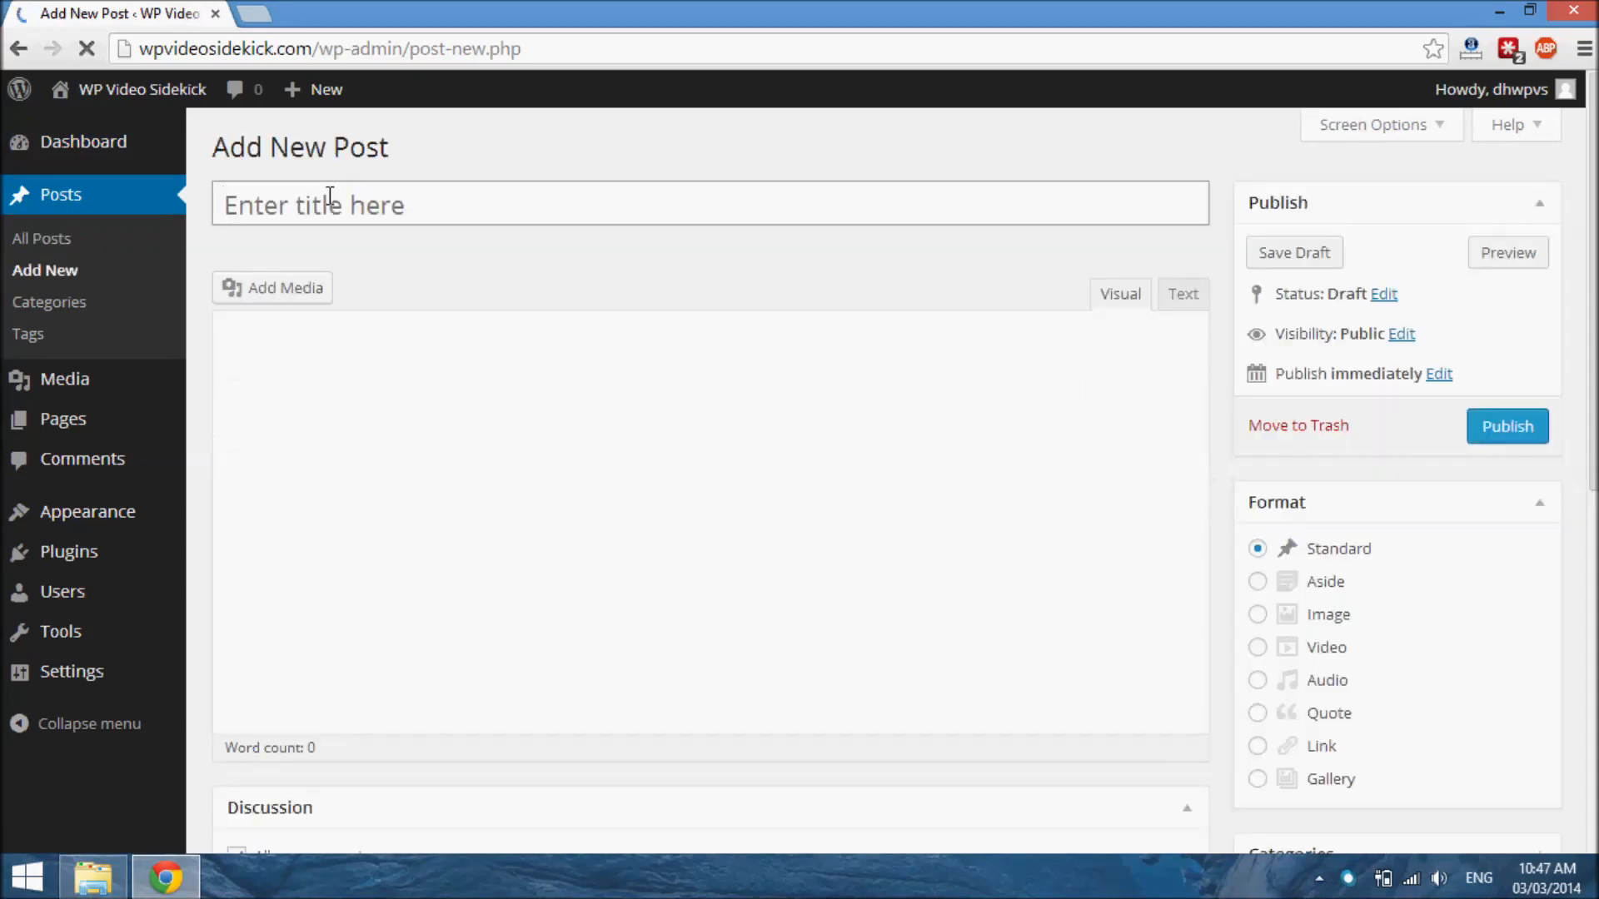
pyautogui.write('Video')
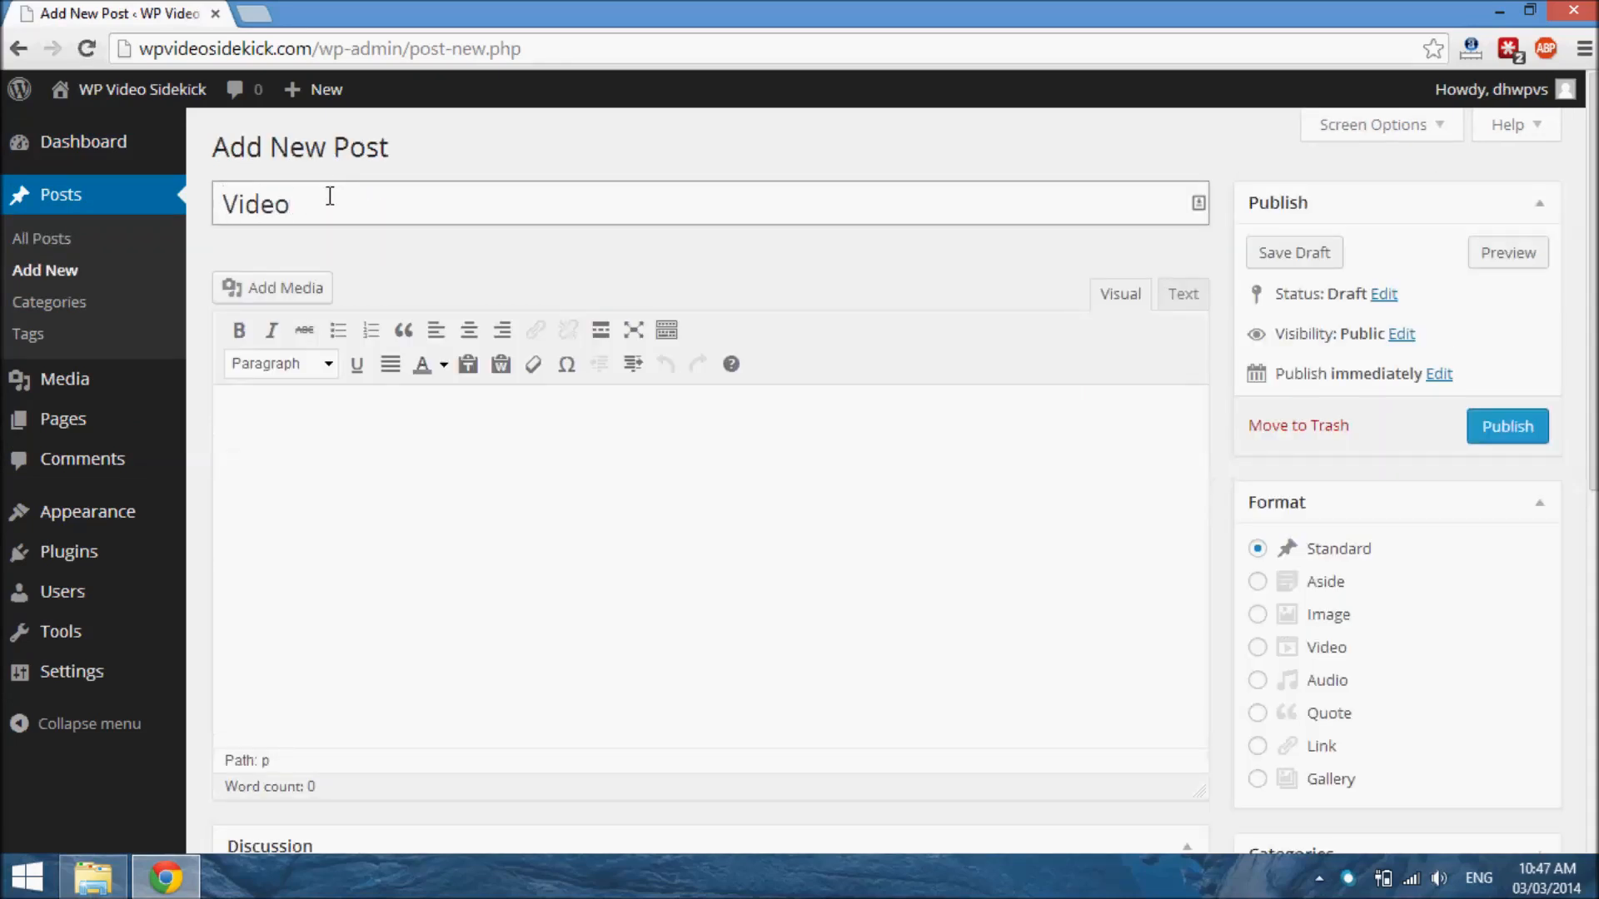
pyautogui.click(289, 411)
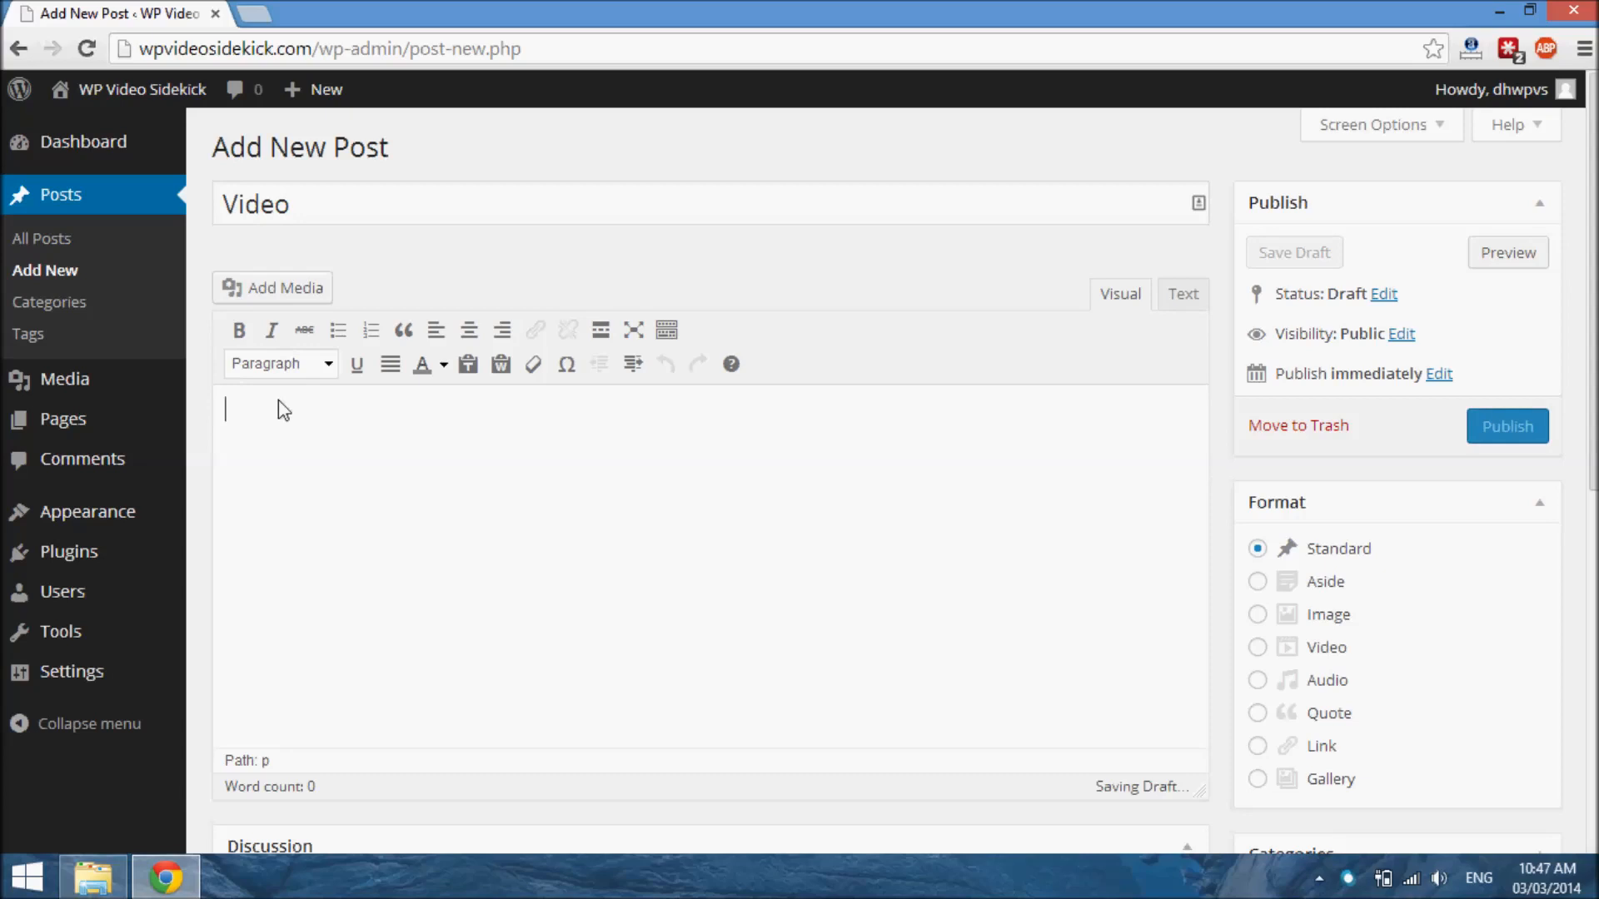
pyautogui.write('This is a vide')
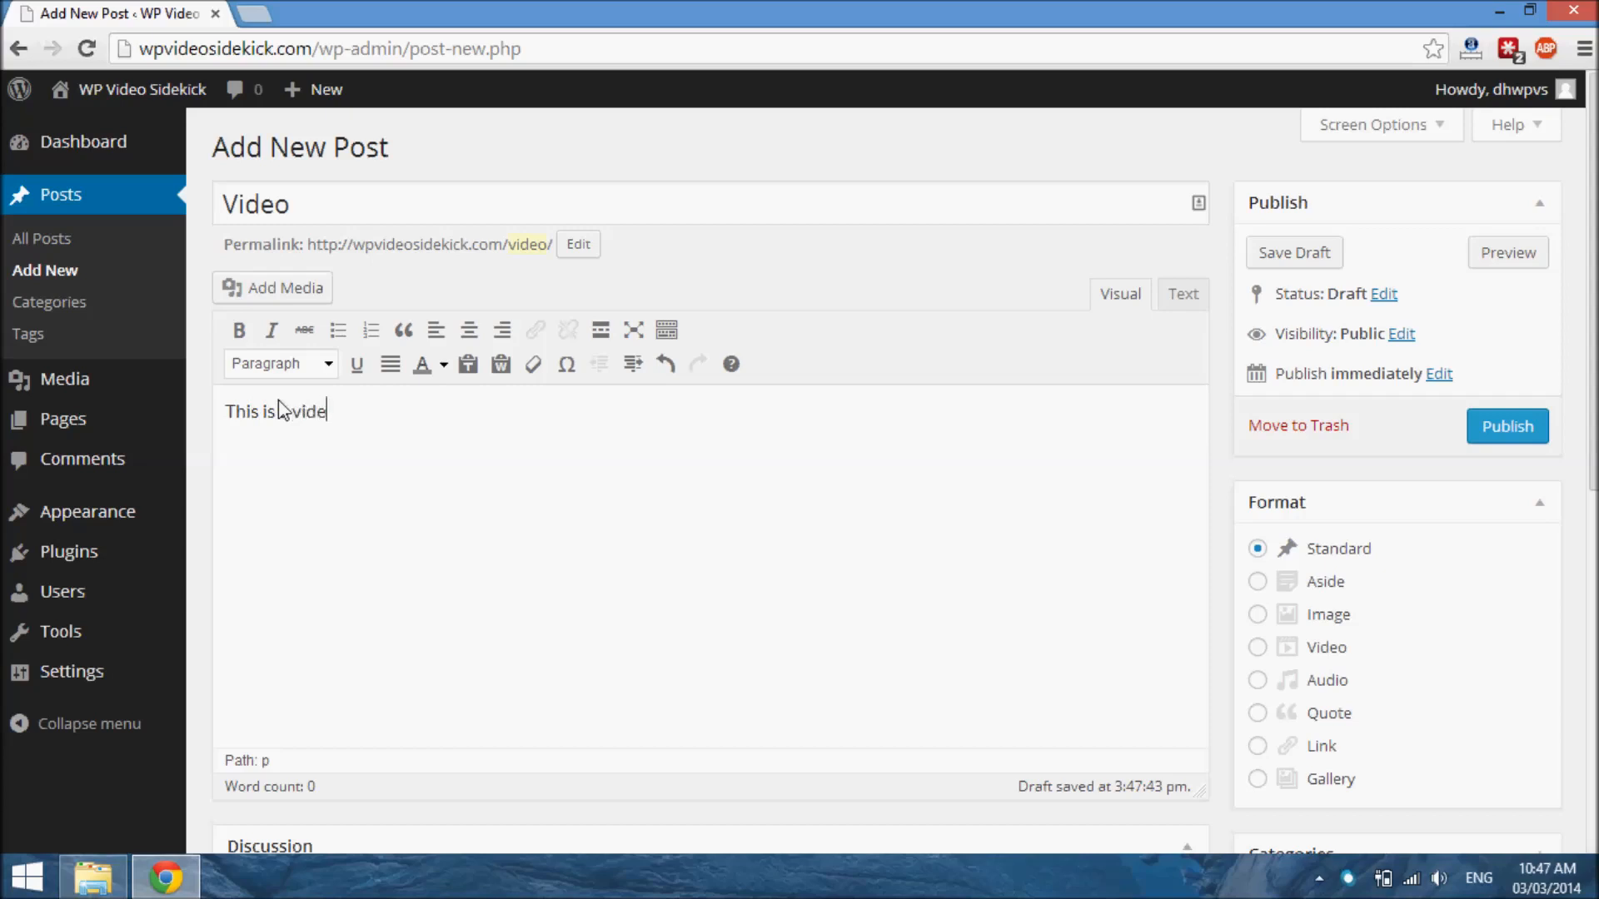
pyautogui.write('o about')
# - Center the sentence in the post body and add a new empty line below it
pyautogui.moveTo(225, 416); pyautogui.dragTo(418, 428)
pyautogui.click(467, 330)
pyautogui.click(642, 434)
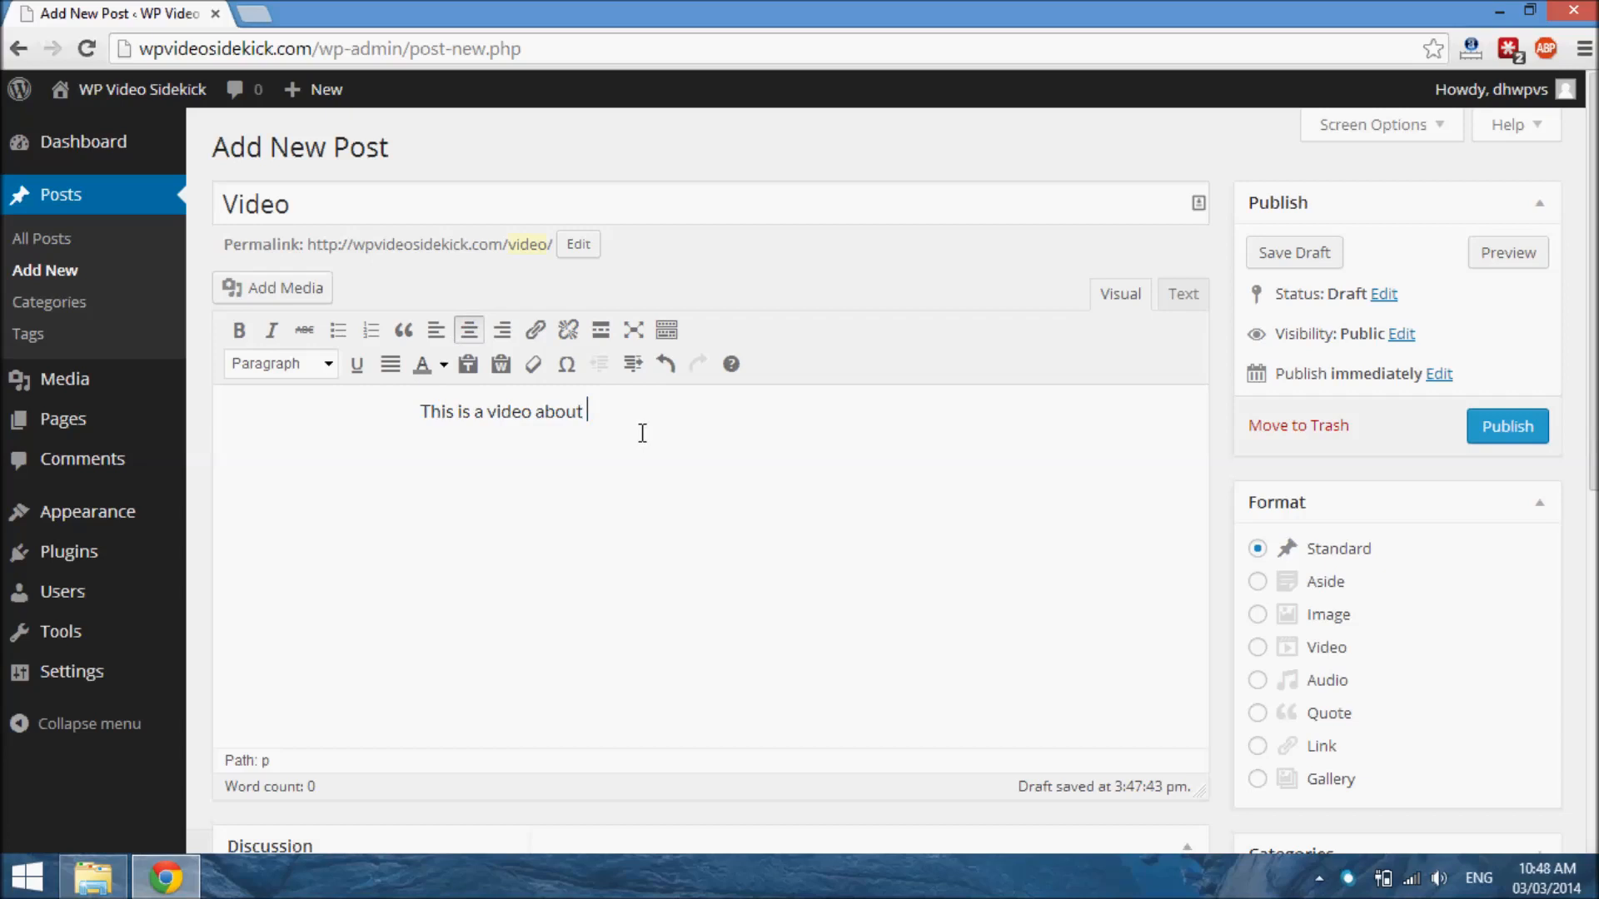
pyautogui.press('Return')
# - Open the post's Add Media dialog, view the option for inserting from a URL, and return to the media library
pyautogui.moveTo(87, 139)
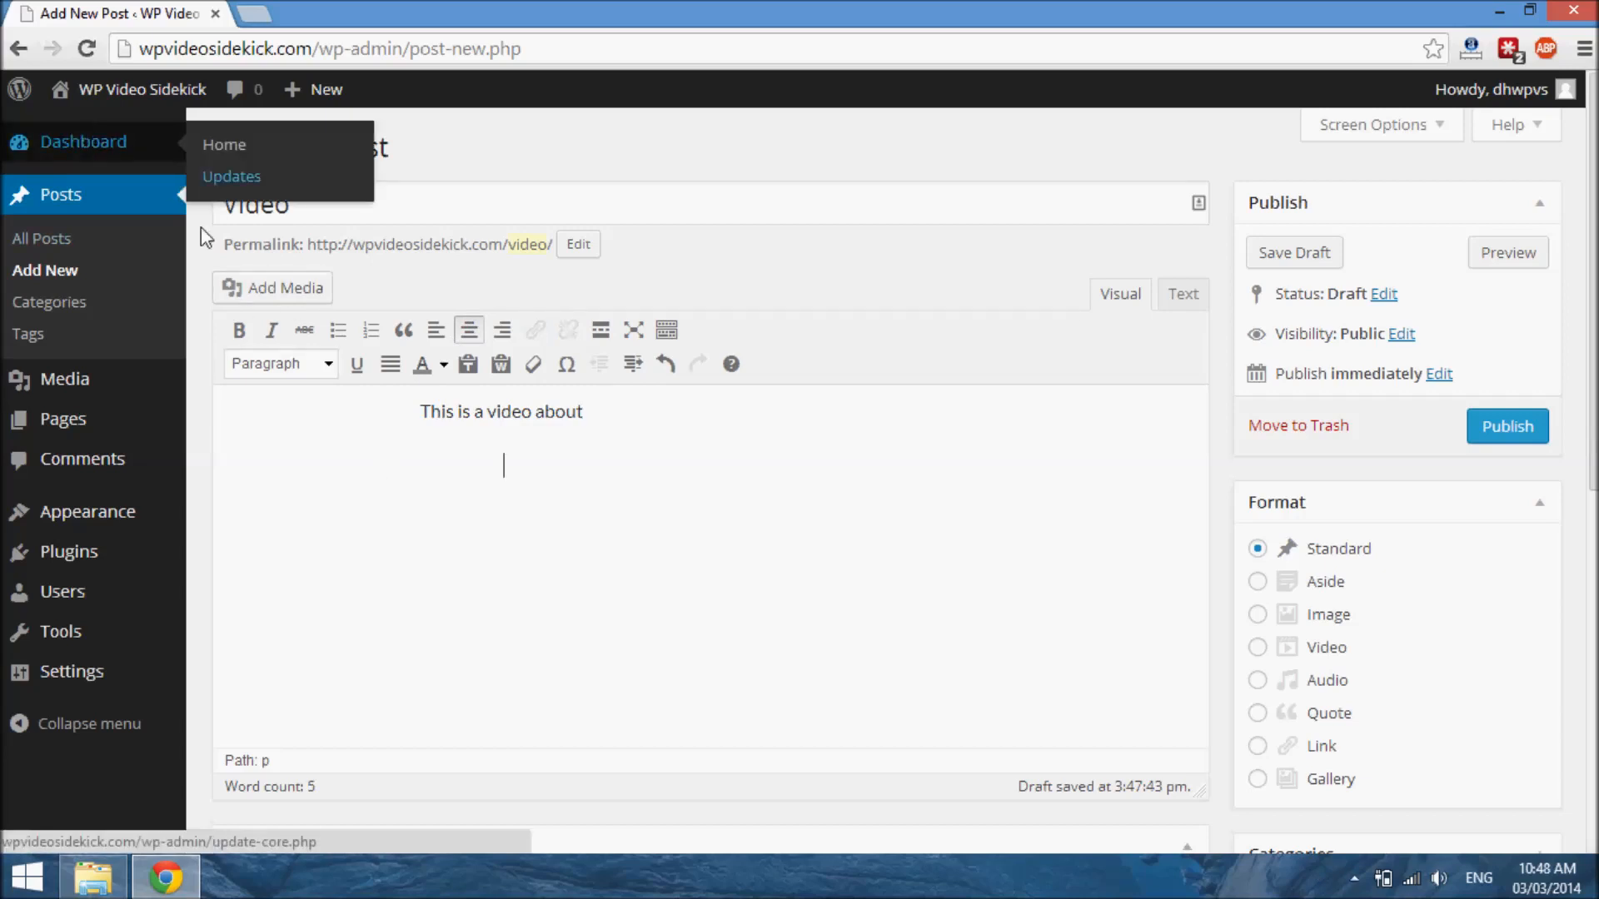
pyautogui.click(263, 291)
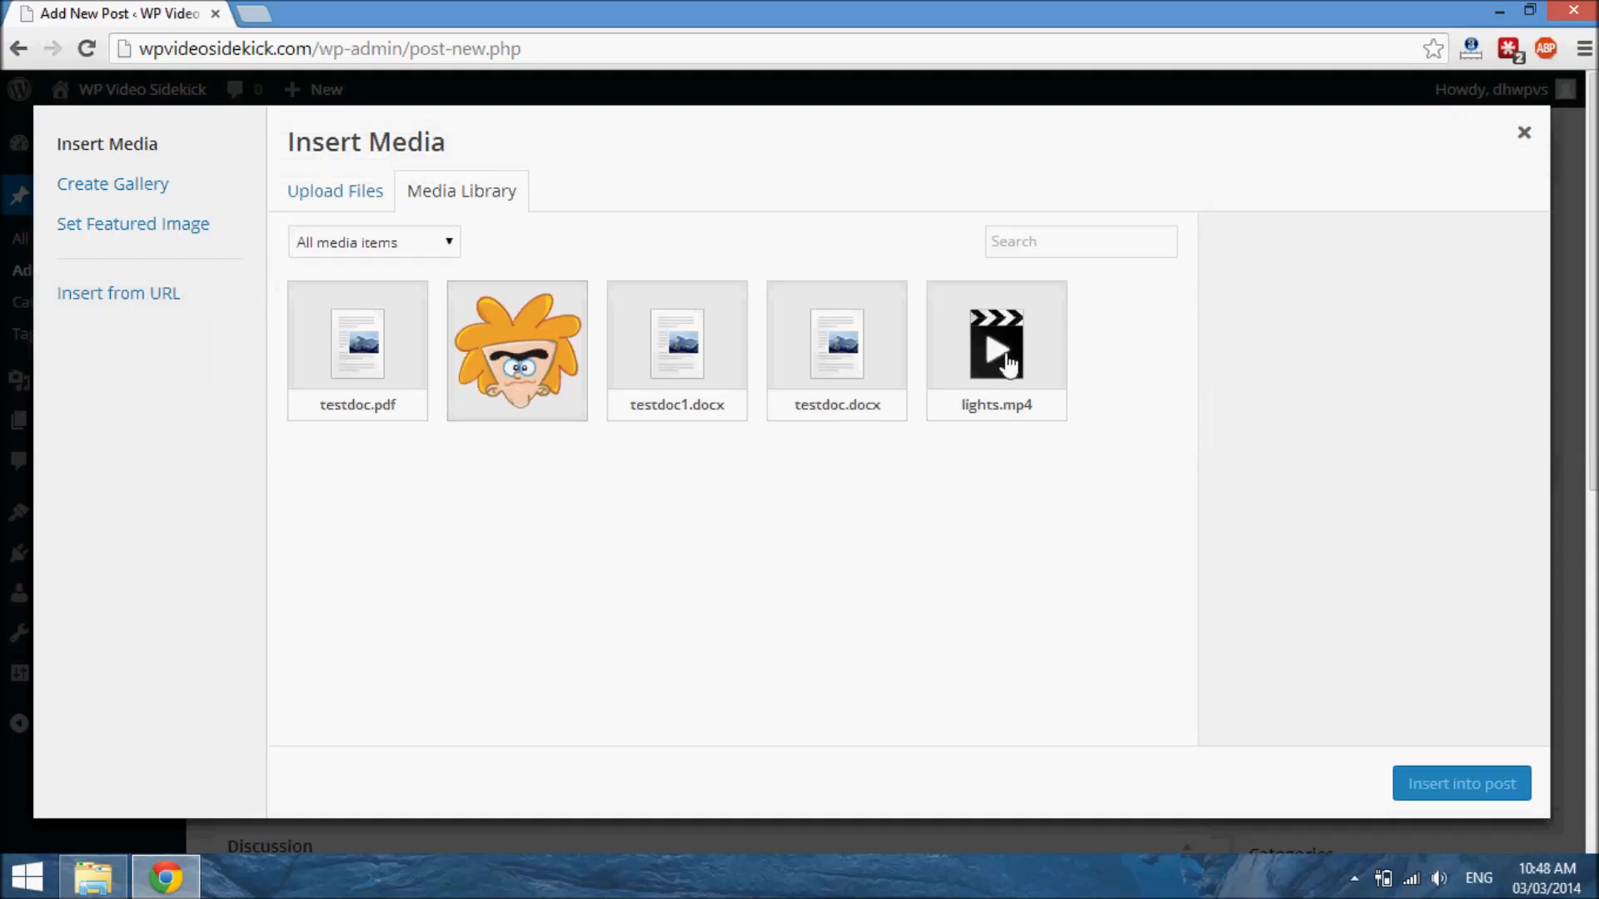
pyautogui.click(123, 297)
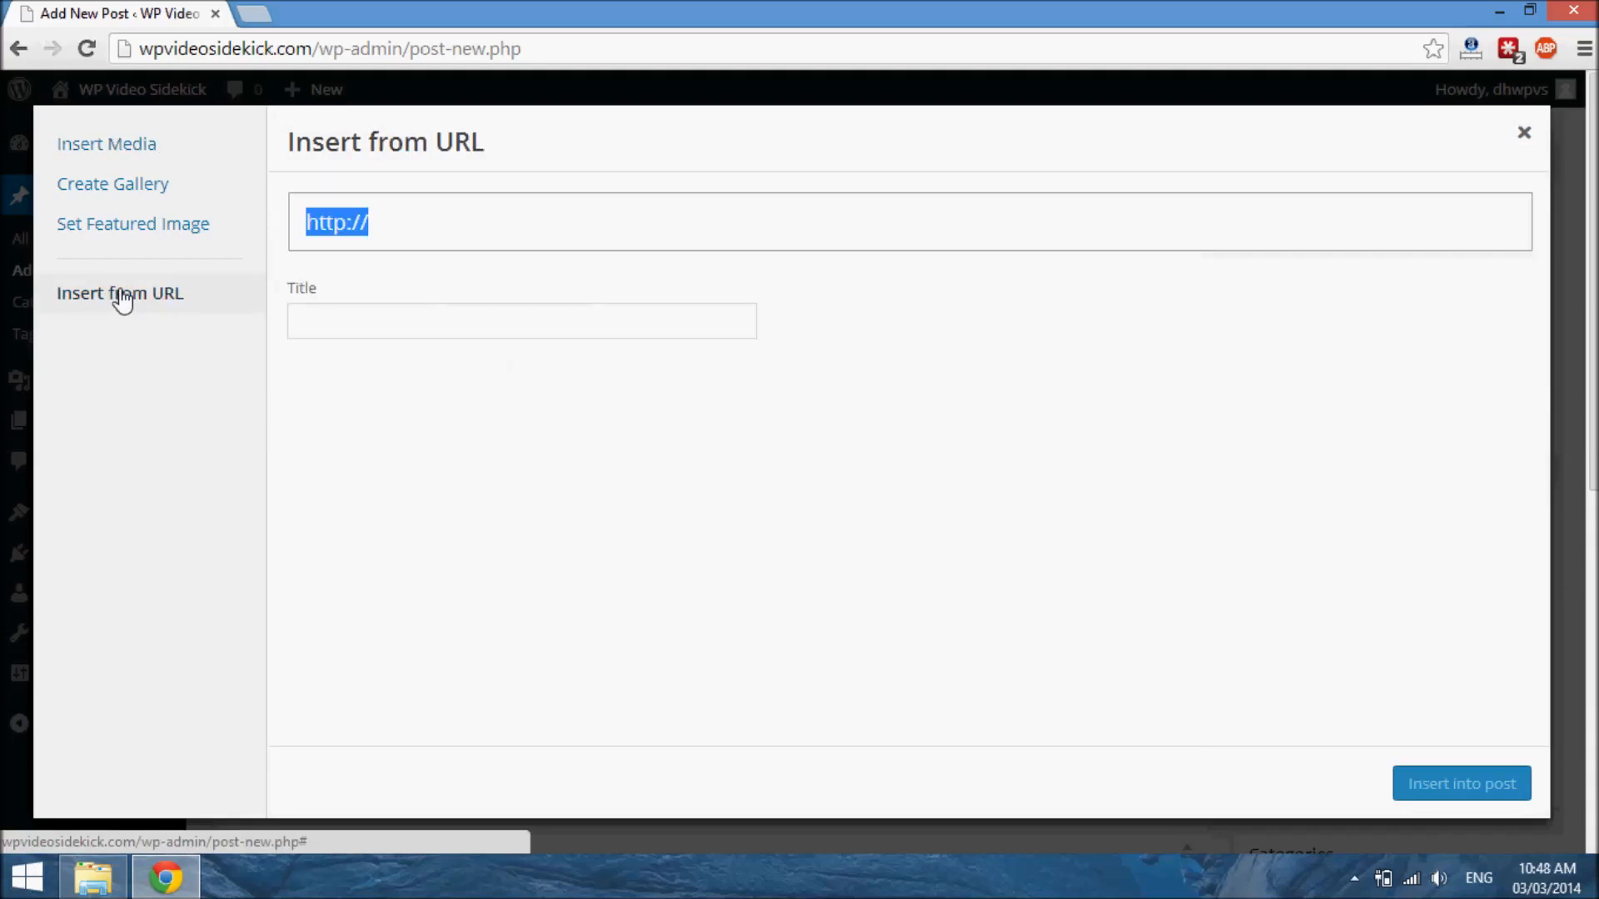
pyautogui.click(341, 466)
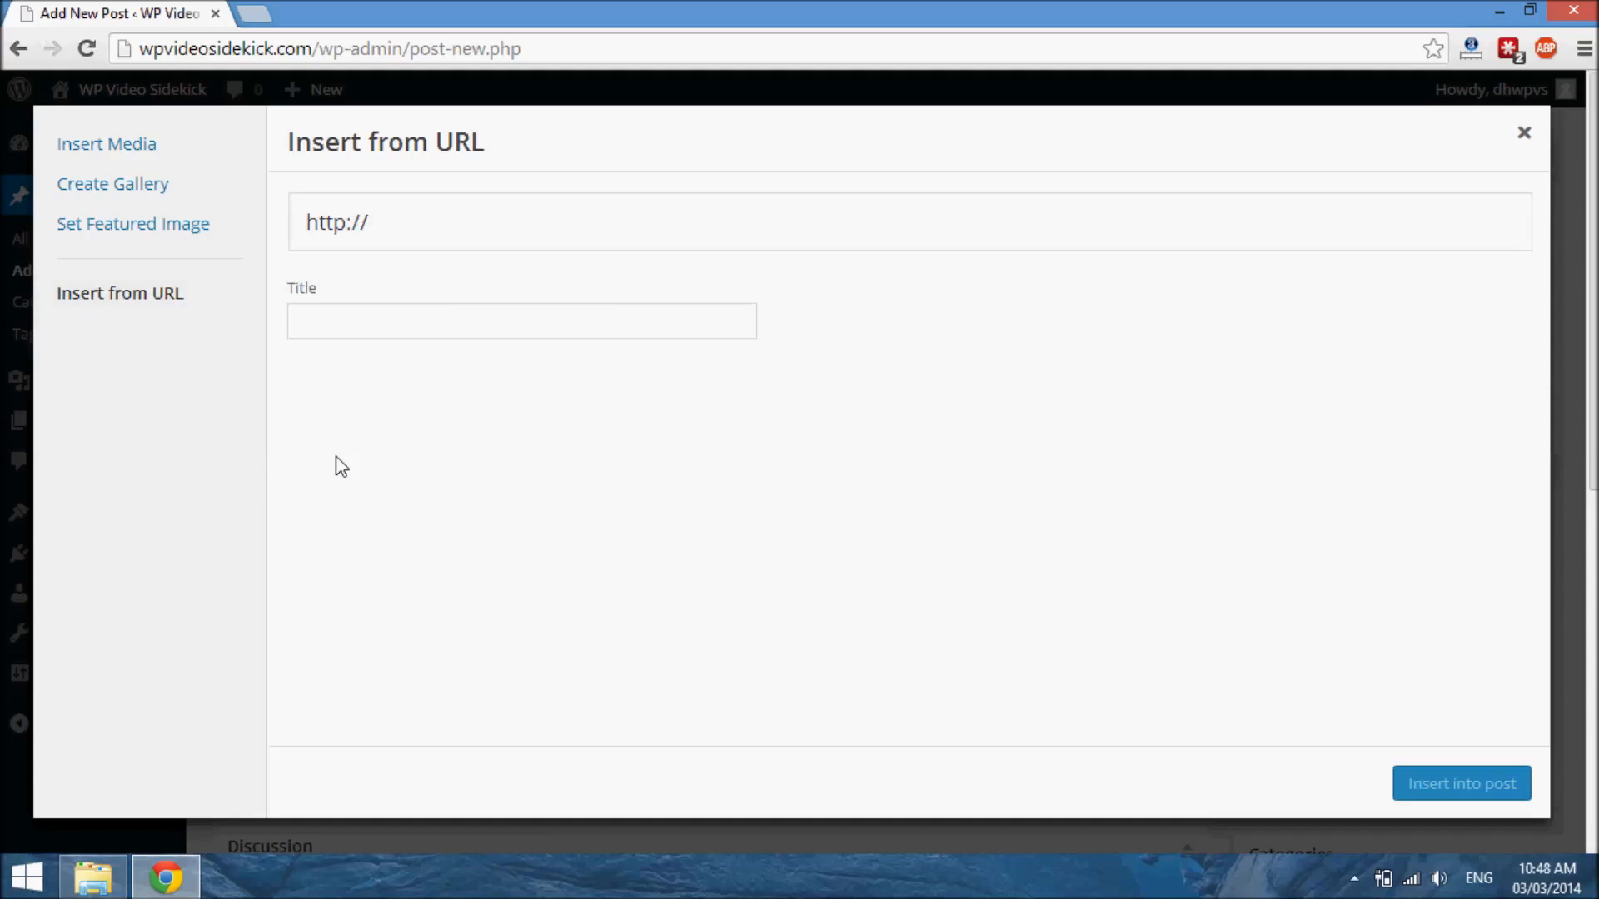
pyautogui.click(413, 248)
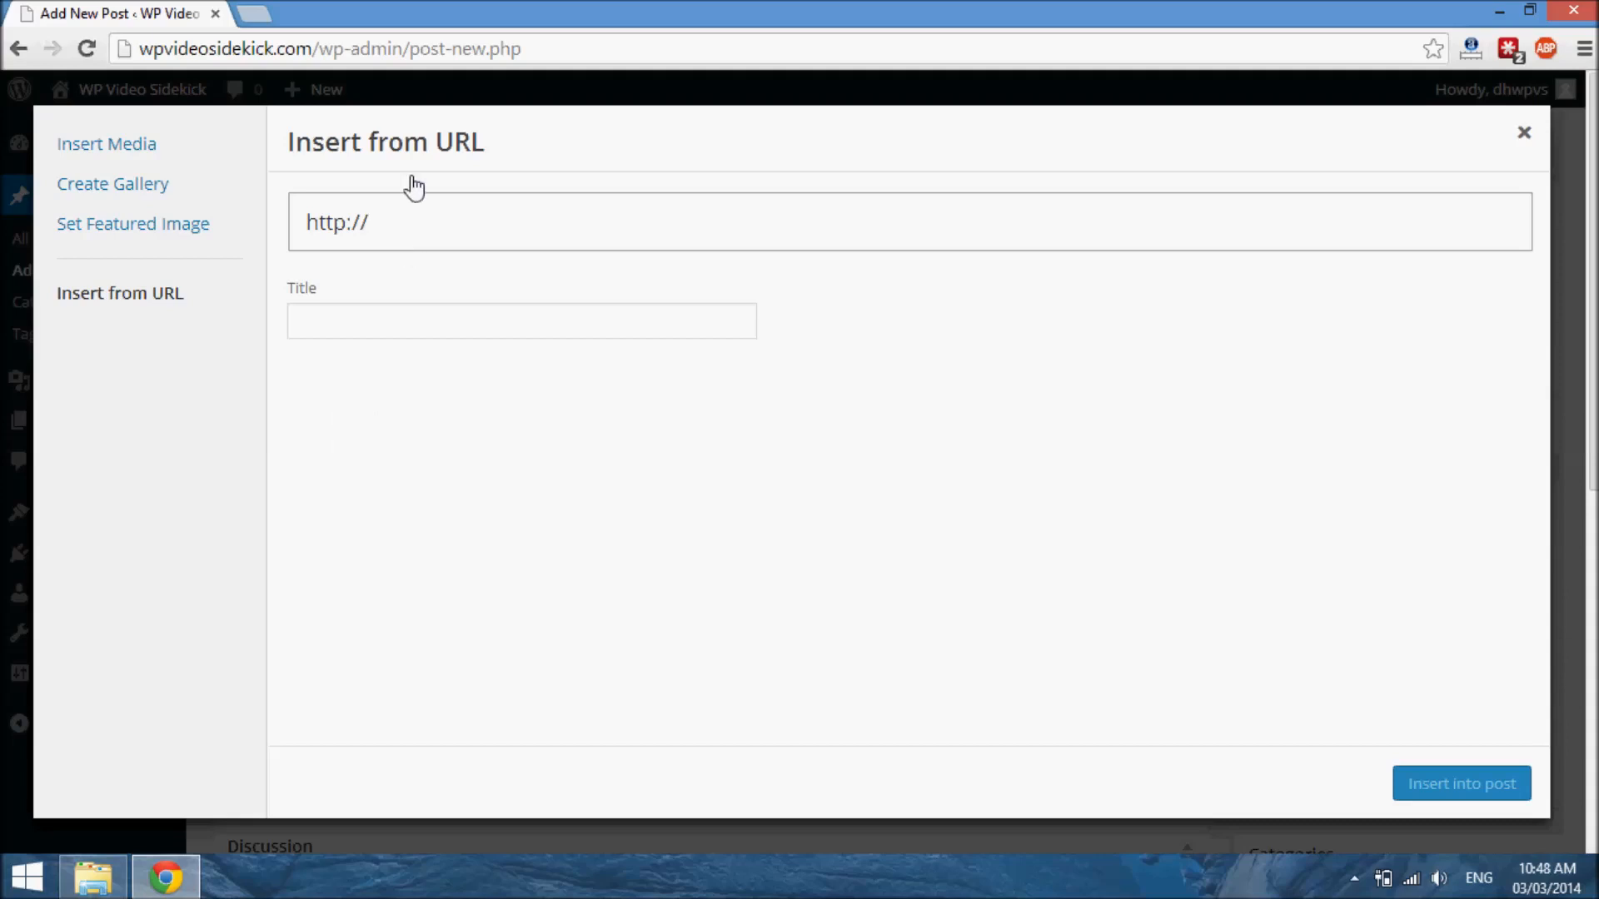
pyautogui.click(158, 156)
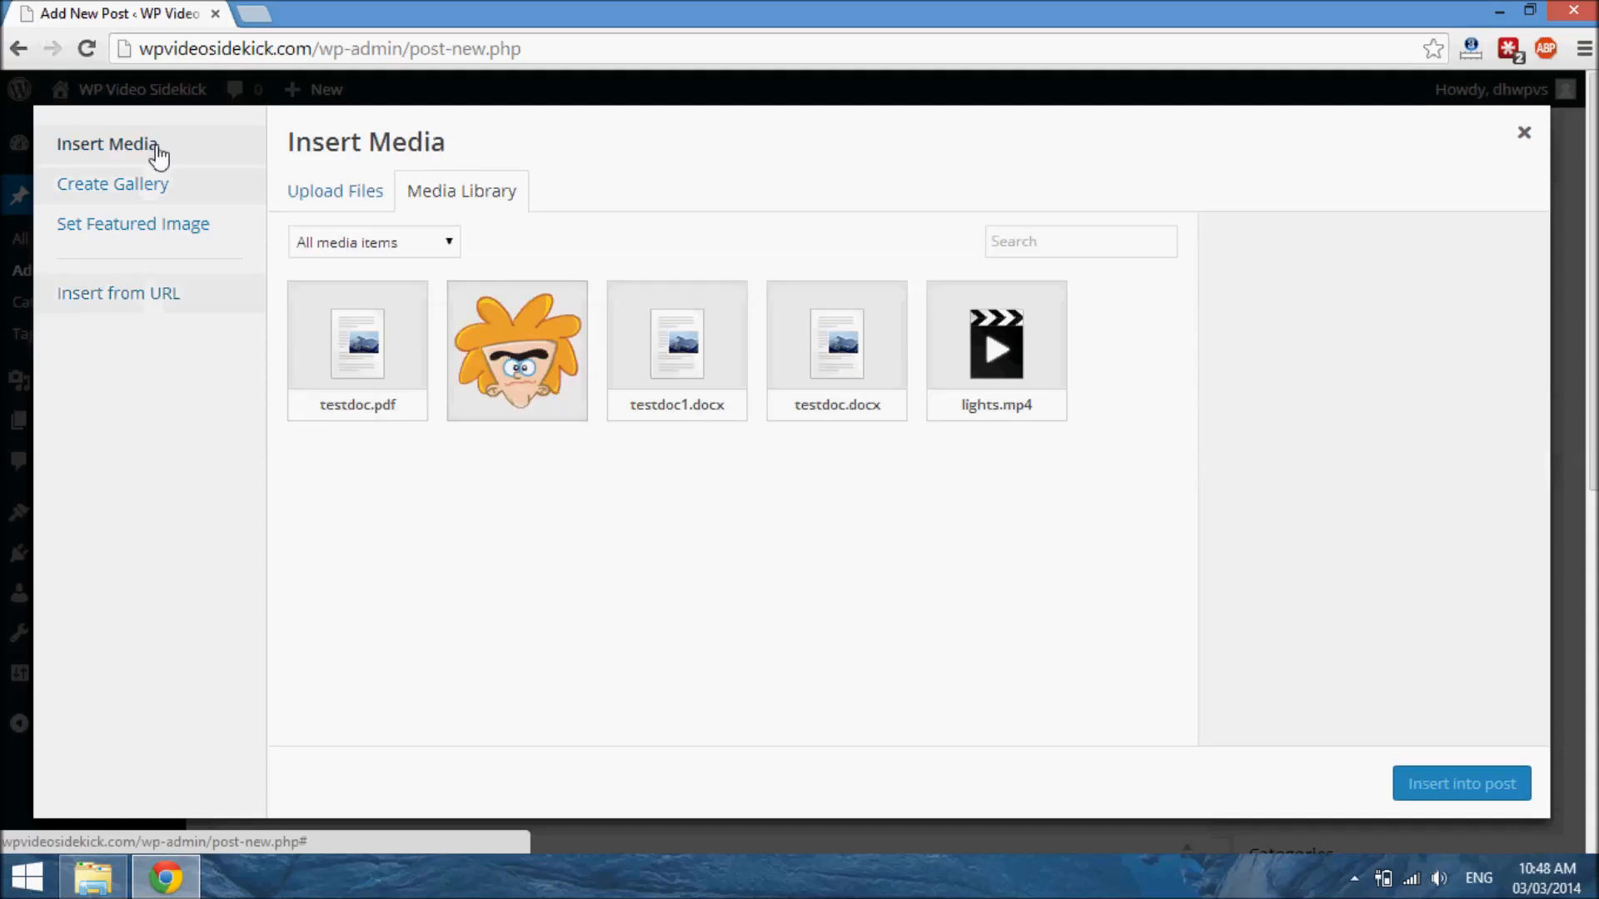
# - Insert lights.mp4 from the media library into the post as an embedded media player, and publish the post
pyautogui.click(1028, 388)
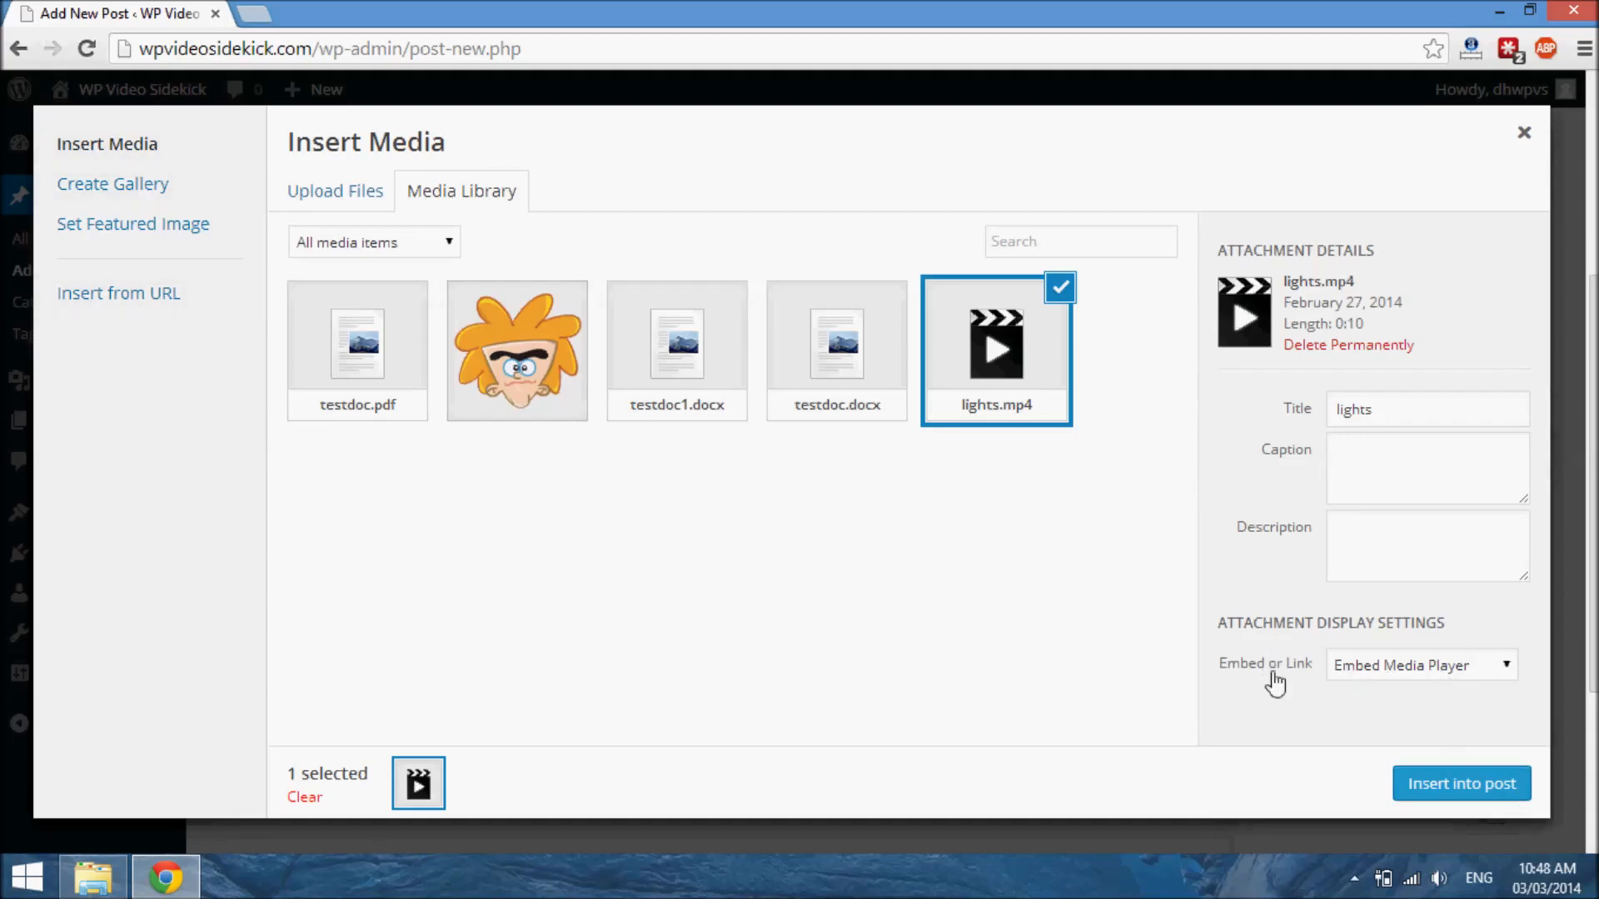
pyautogui.click(1438, 670)
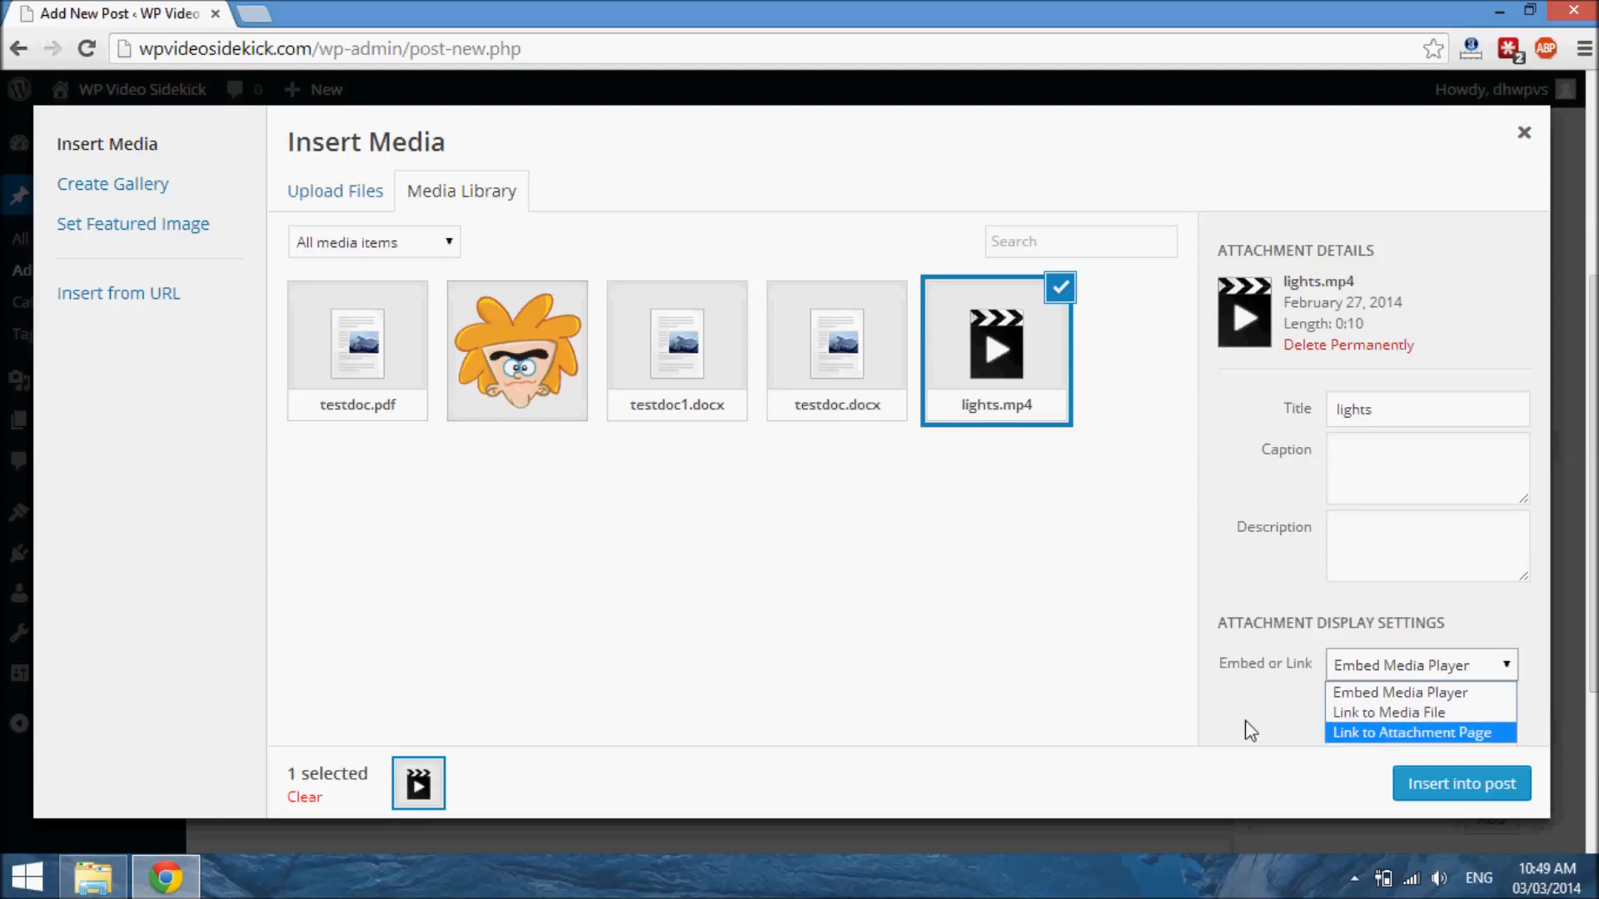
pyautogui.click(916, 610)
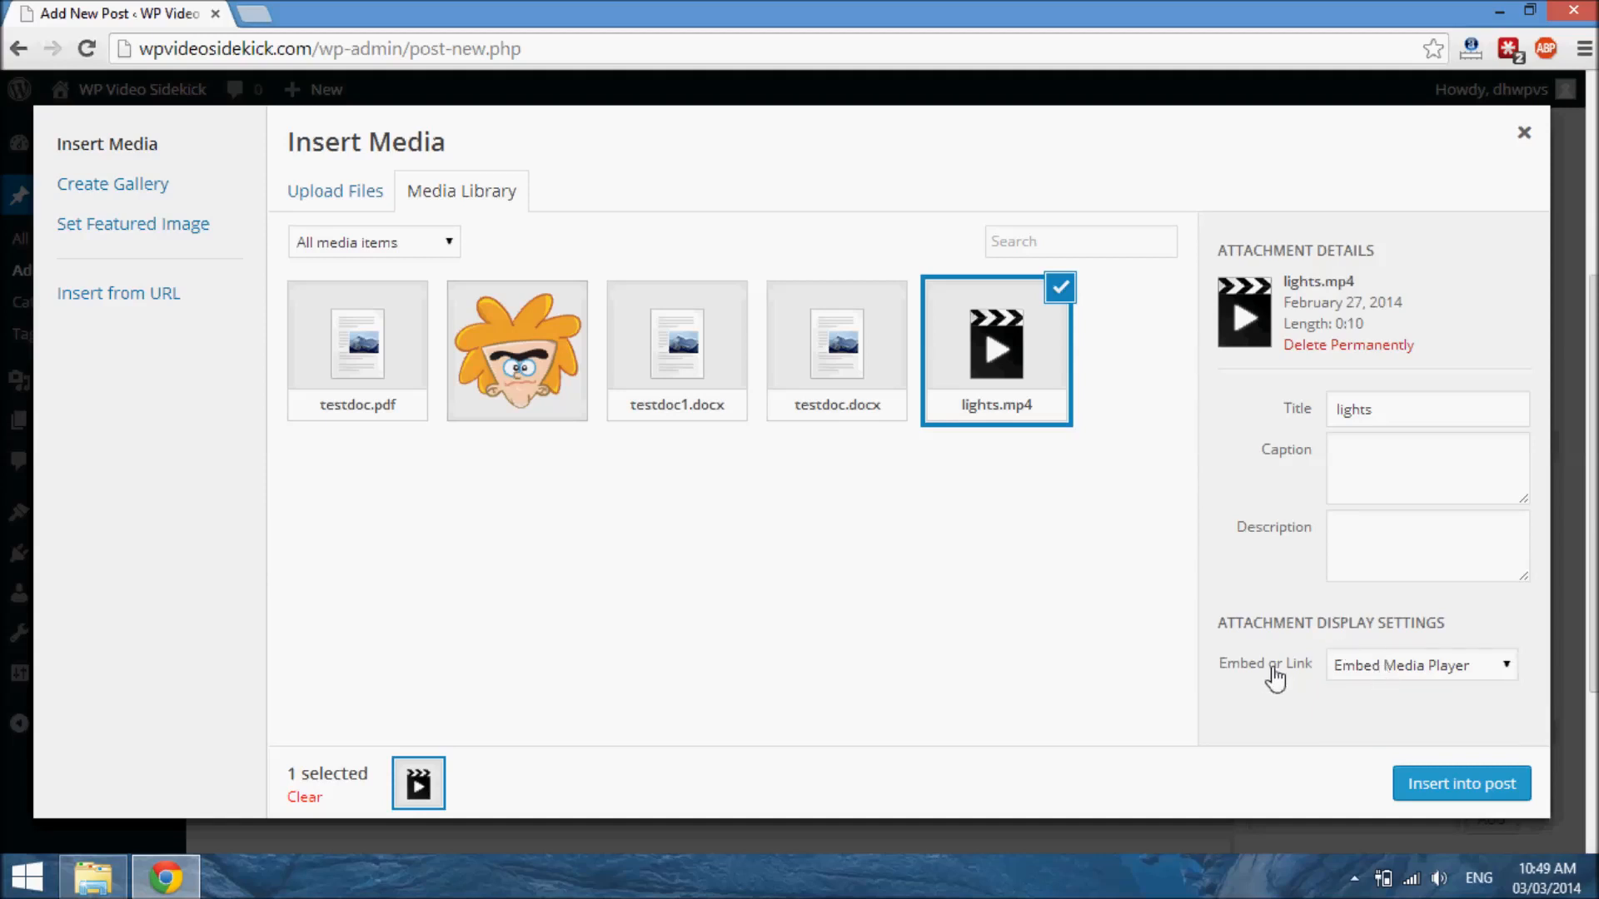
pyautogui.click(1444, 789)
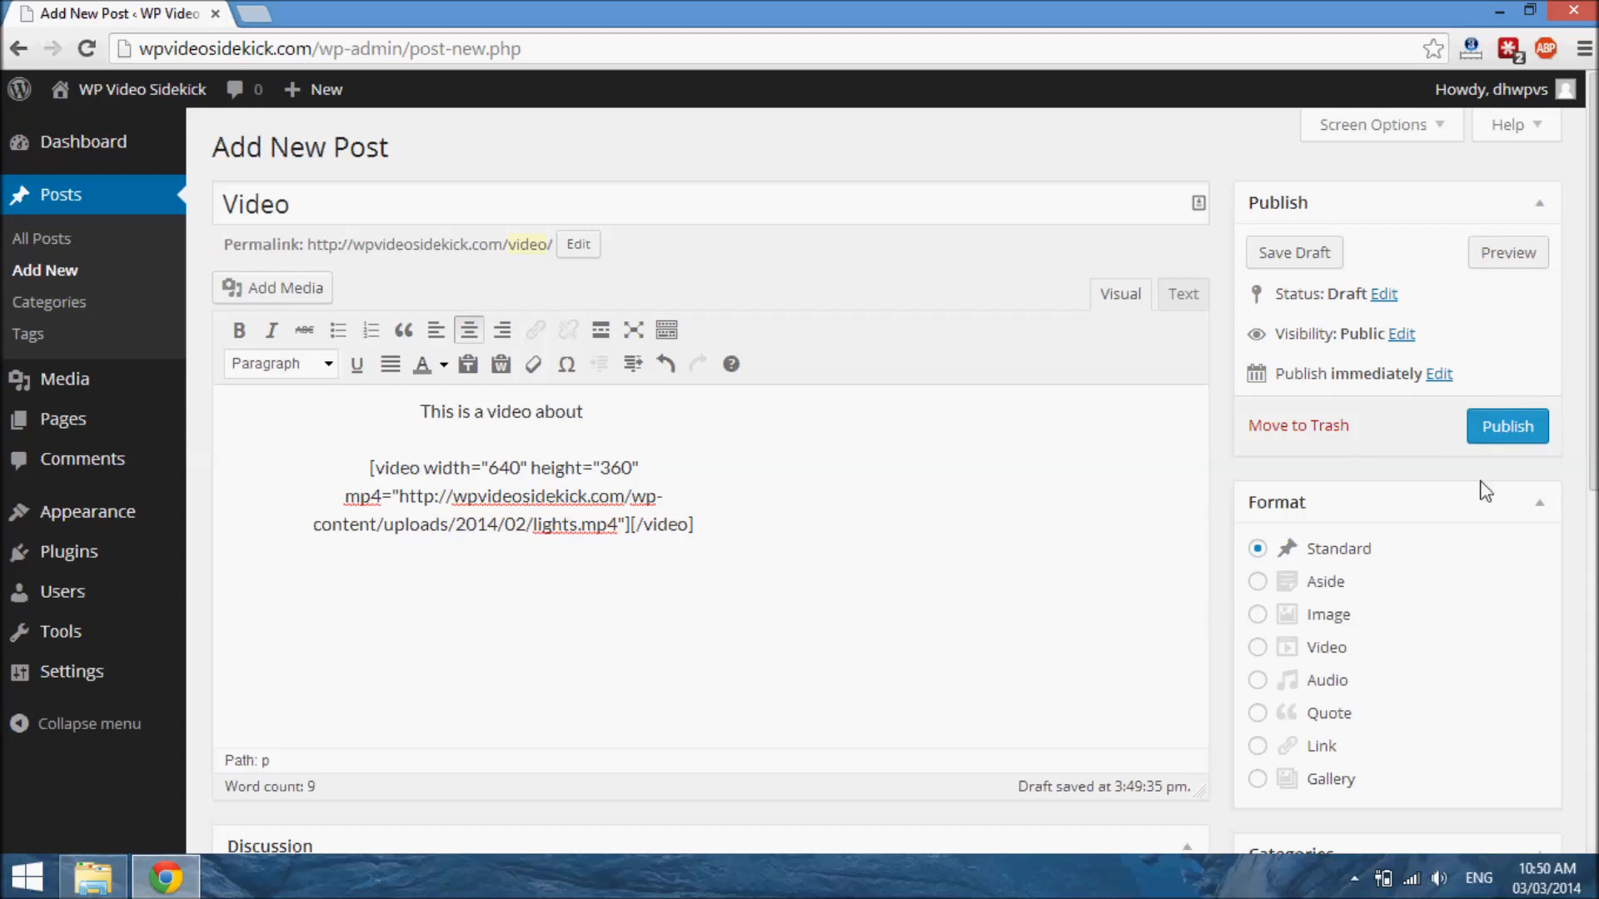
pyautogui.click(1519, 444)
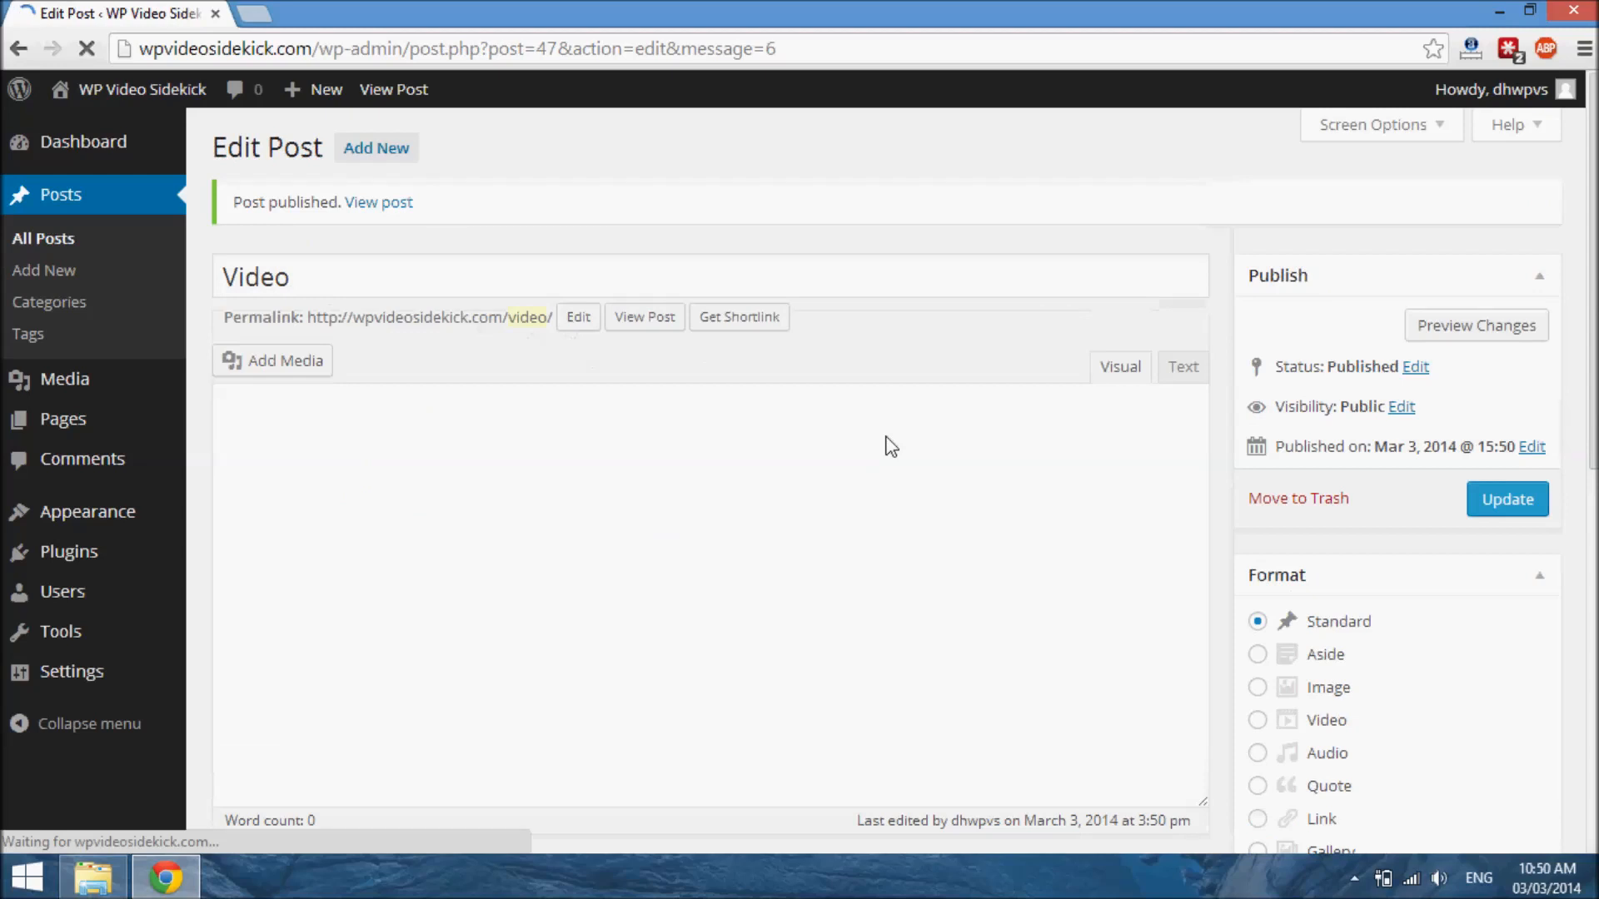
# - View the published post on the site and briefly play the embedded video to check it
pyautogui.click(652, 325)
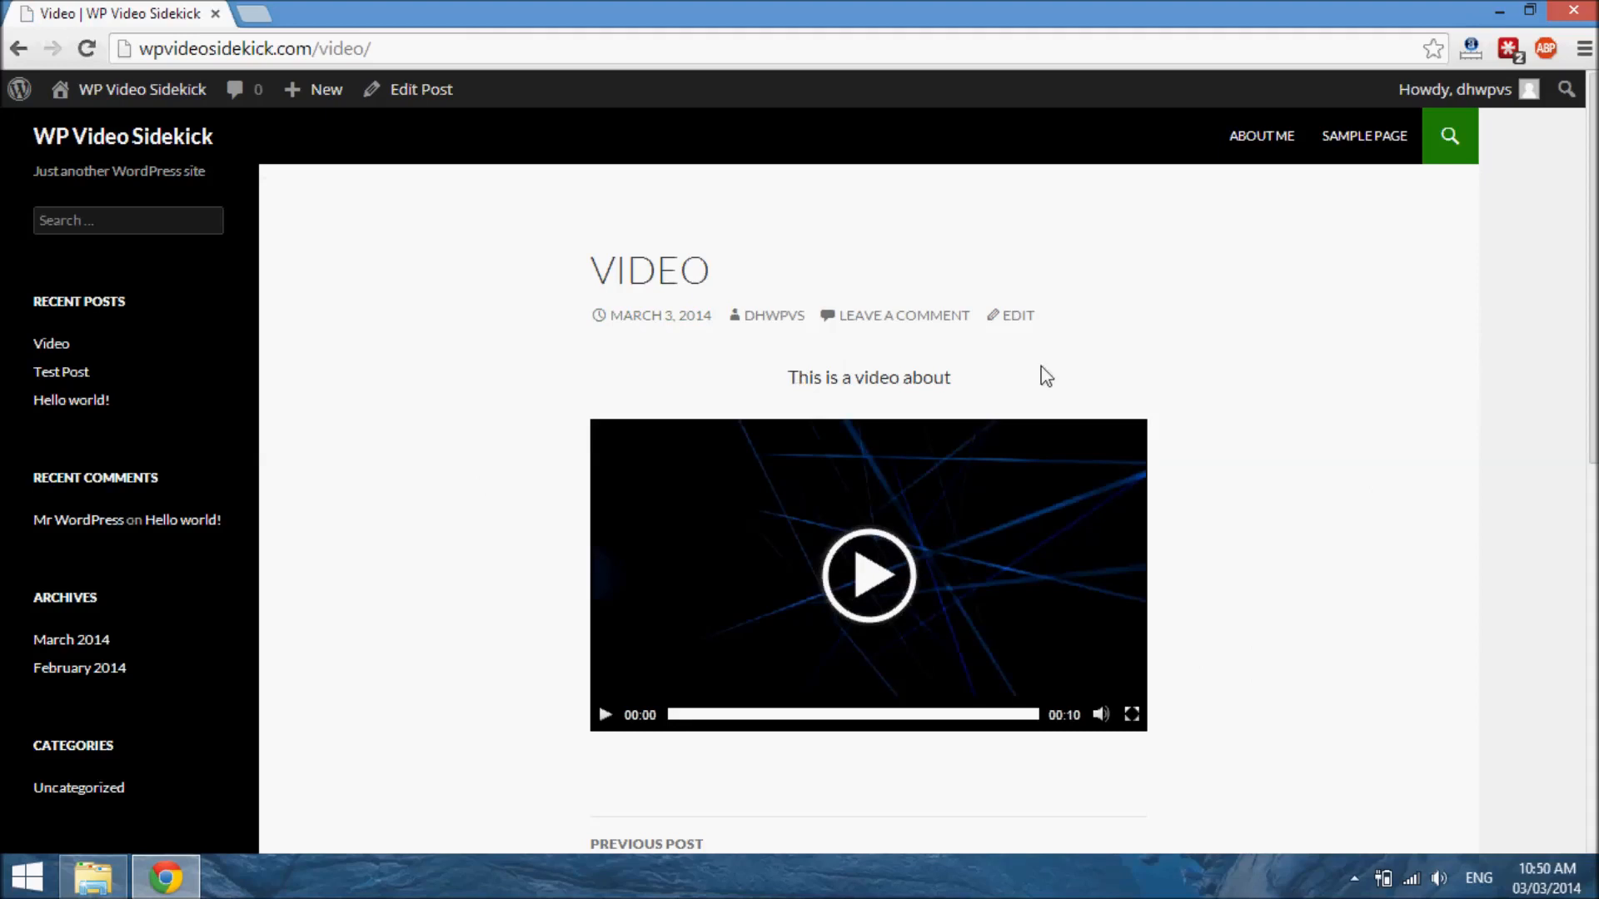
pyautogui.click(879, 593)
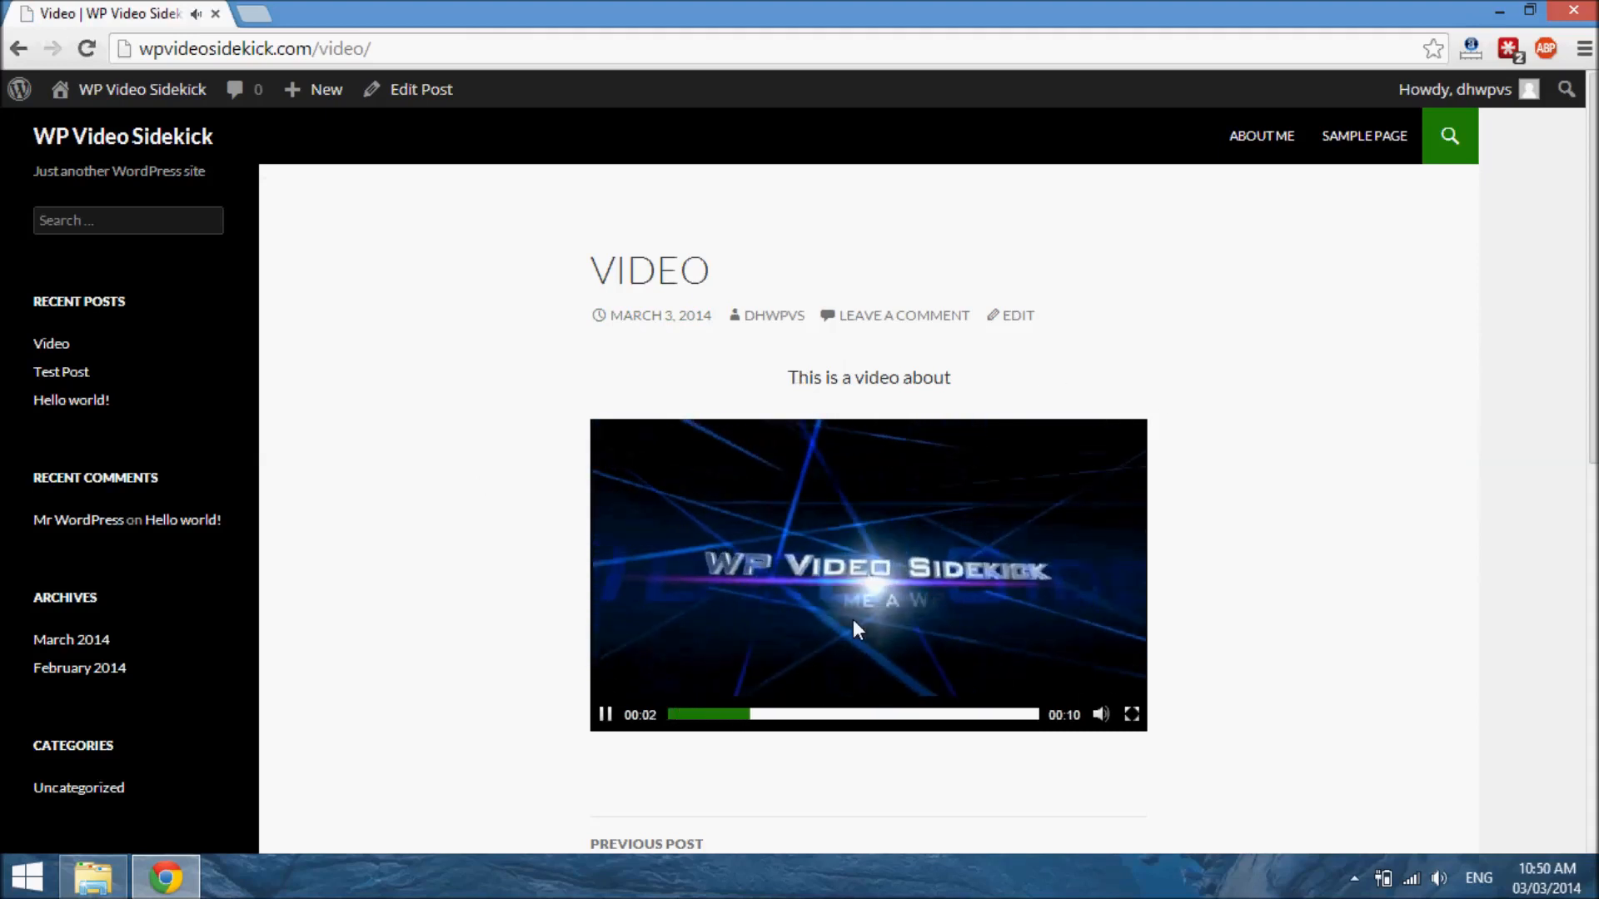
pyautogui.click(942, 615)
pyautogui.scroll(-5, 1435, 524)
pyautogui.scroll(5, 1437, 526)
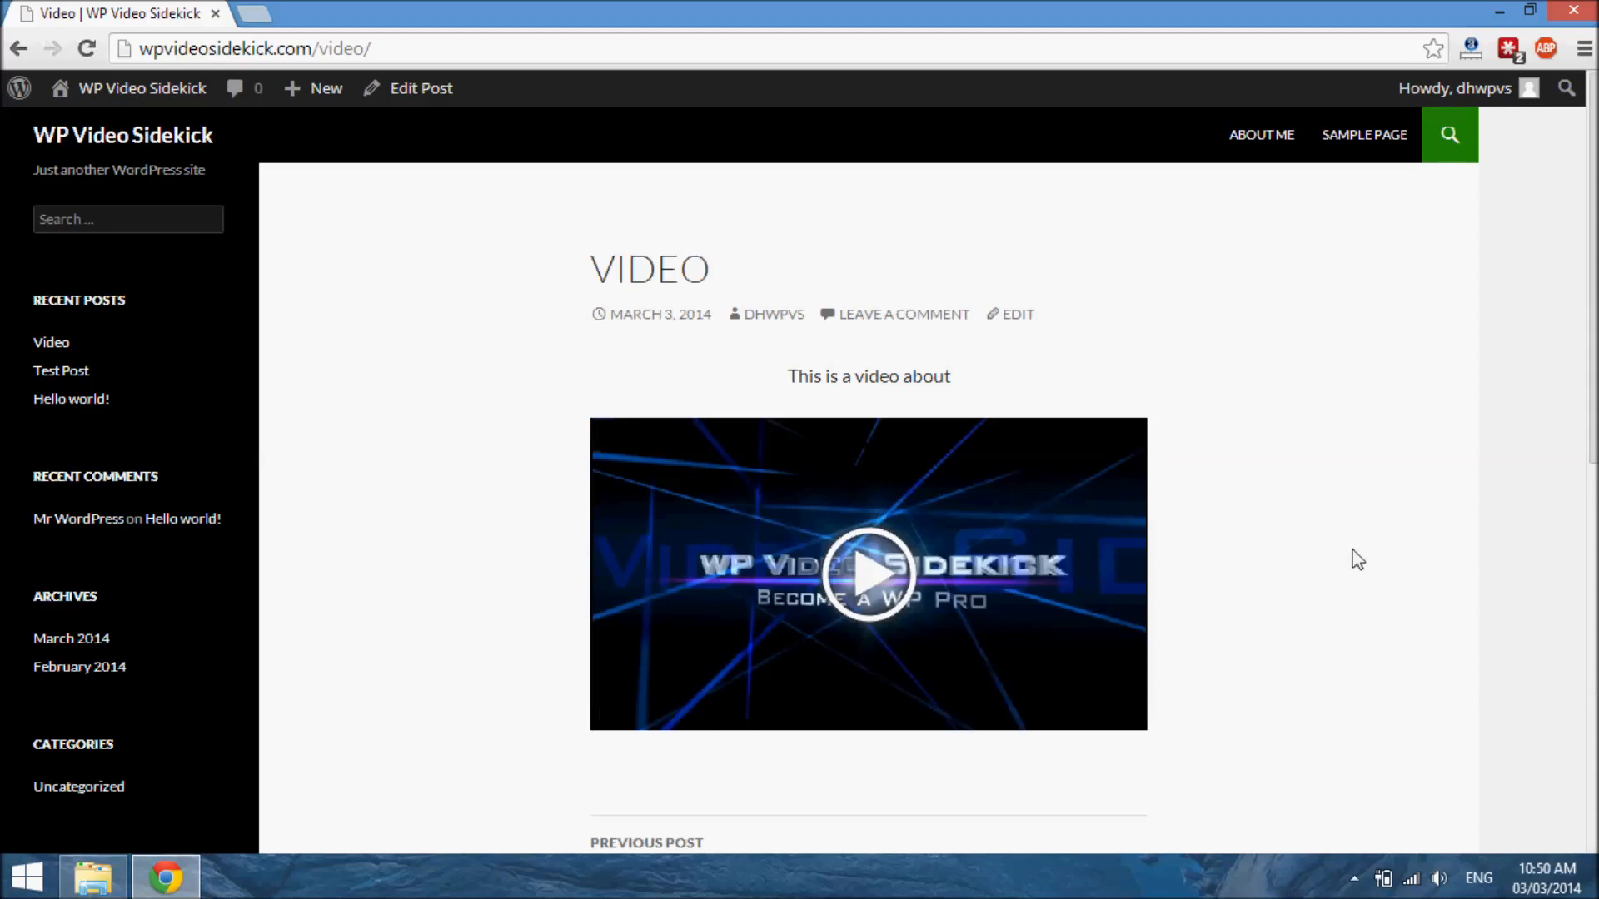
# - Return to editing the post, set the video shortcode's width to 740 and height to 460, and update the post
pyautogui.click(14, 55)
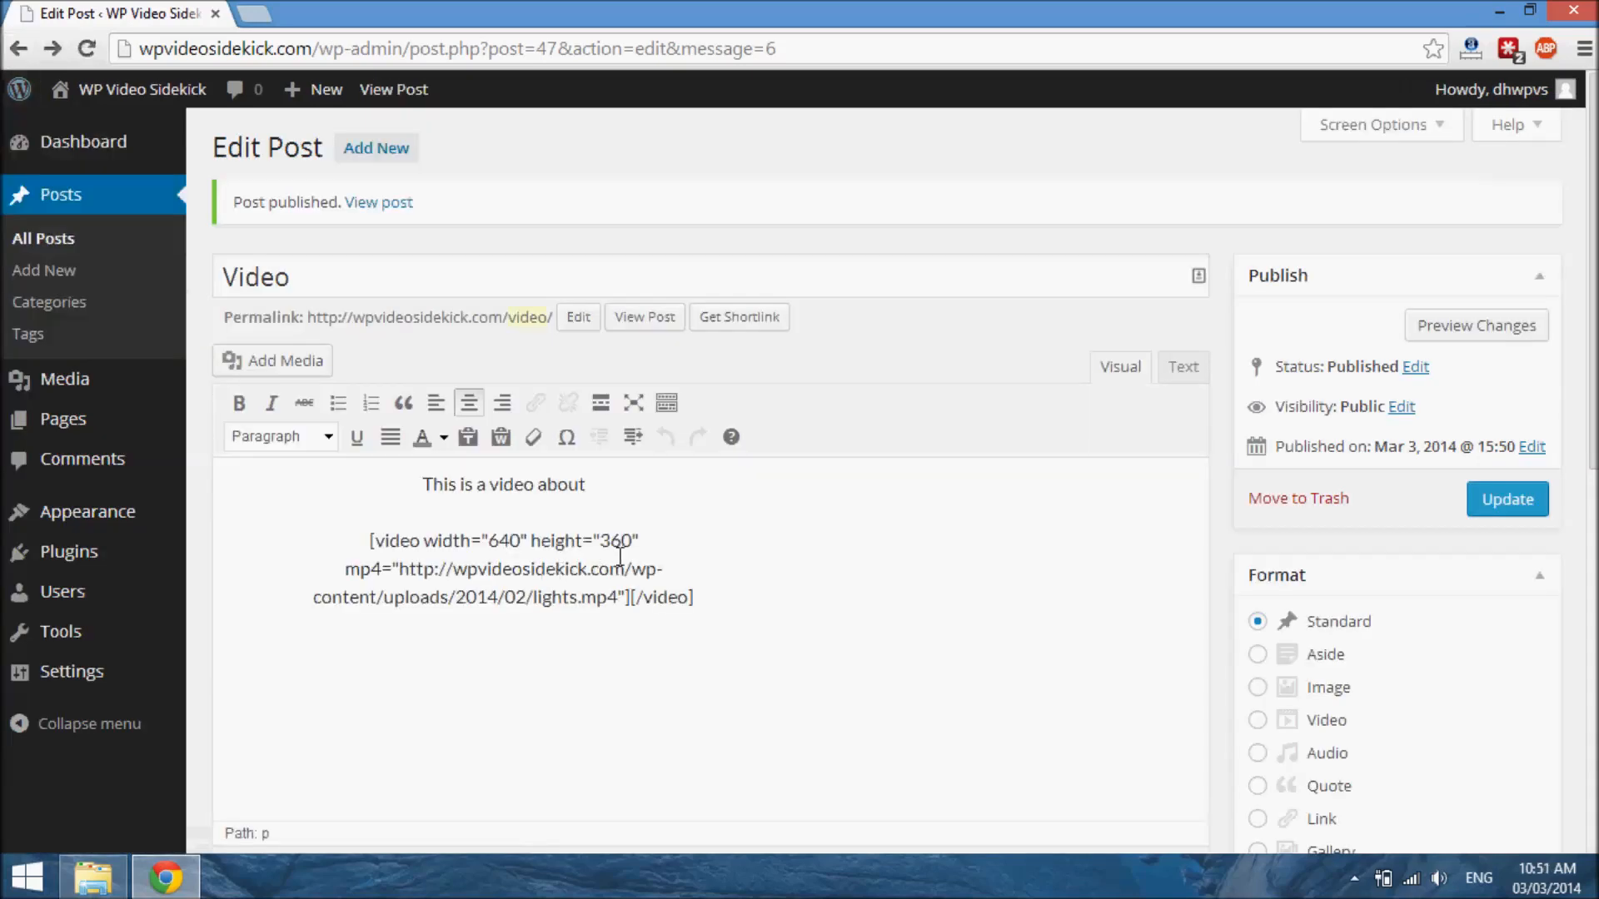
pyautogui.click(498, 548)
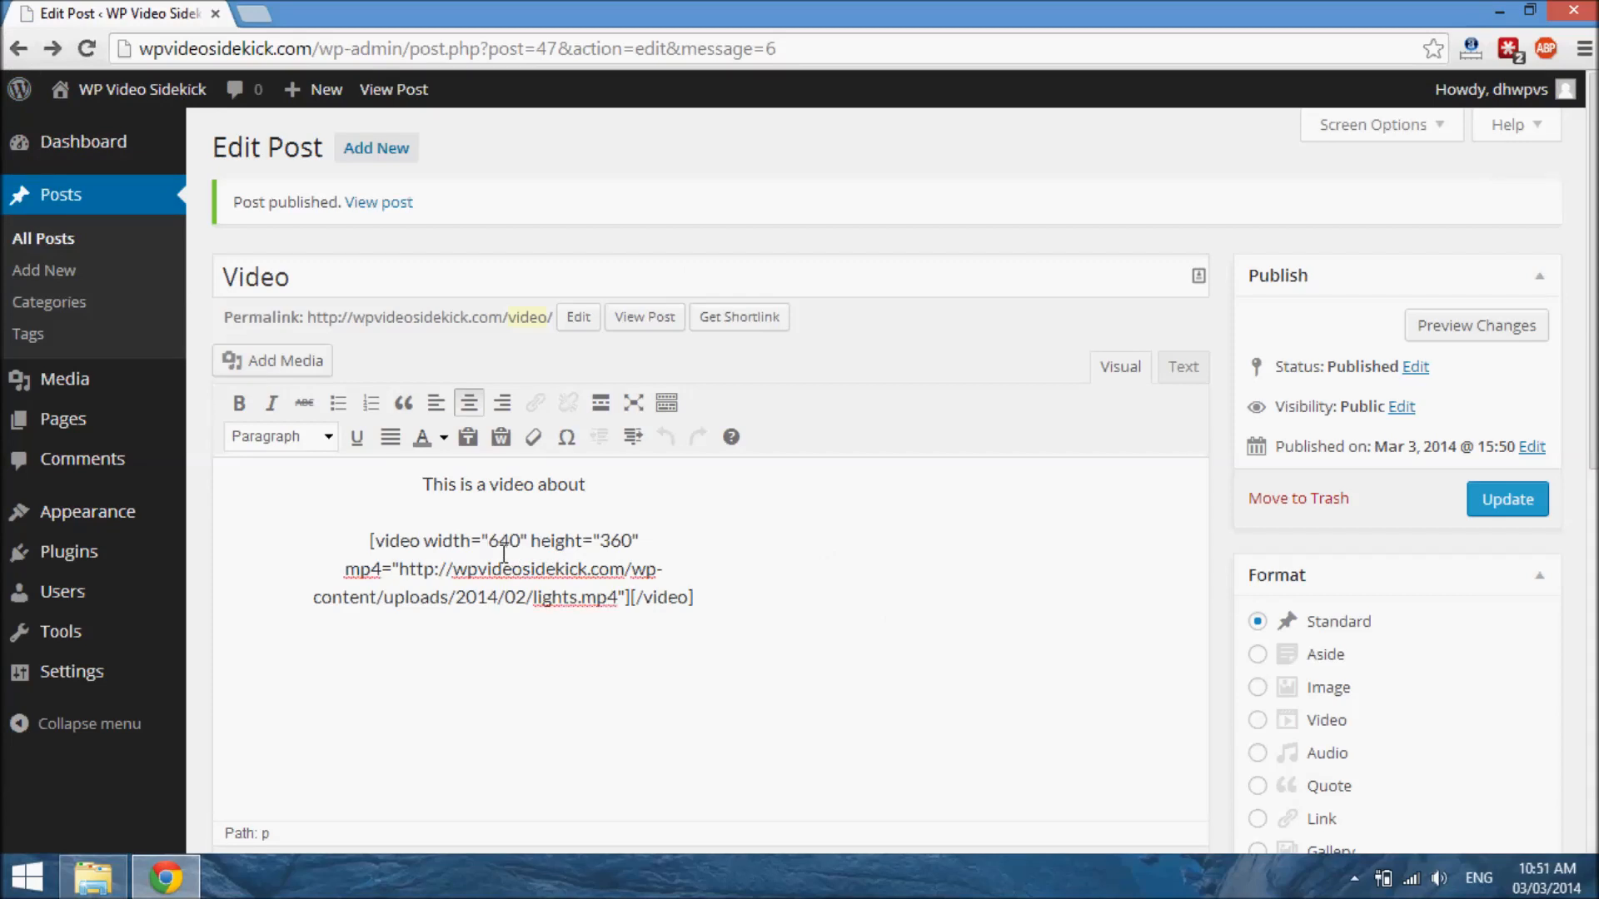
pyautogui.write('7')
pyautogui.press('Delete')
pyautogui.write('4')
pyautogui.press('Delete')
pyautogui.click(1495, 510)
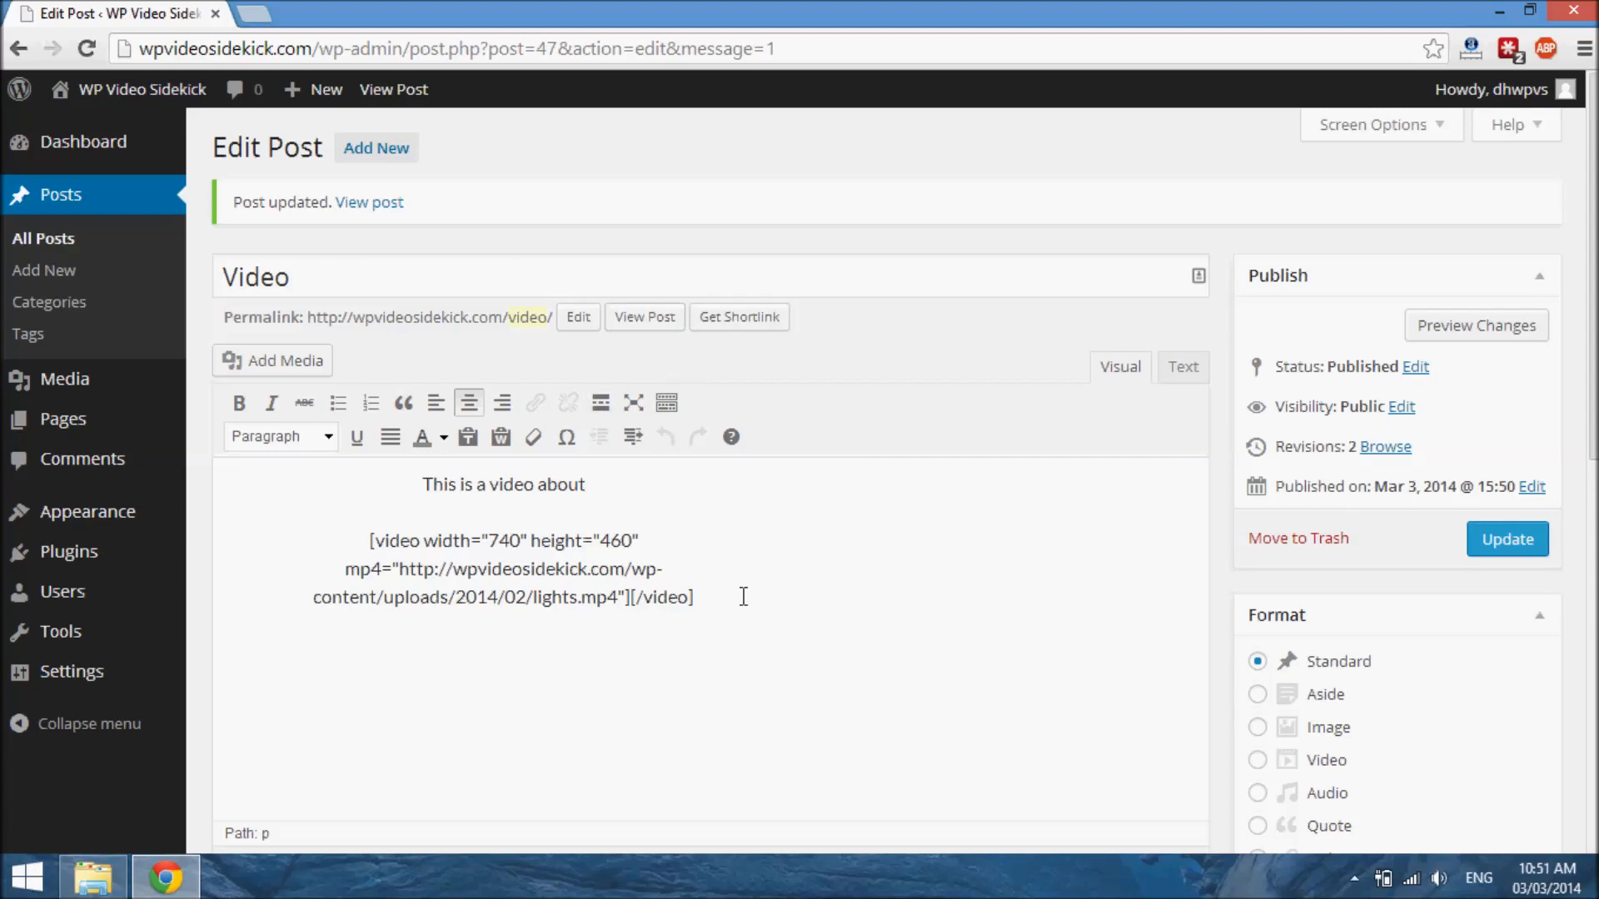
# - View the updated post on the site and play the resized video briefly before pausing it
pyautogui.click(654, 324)
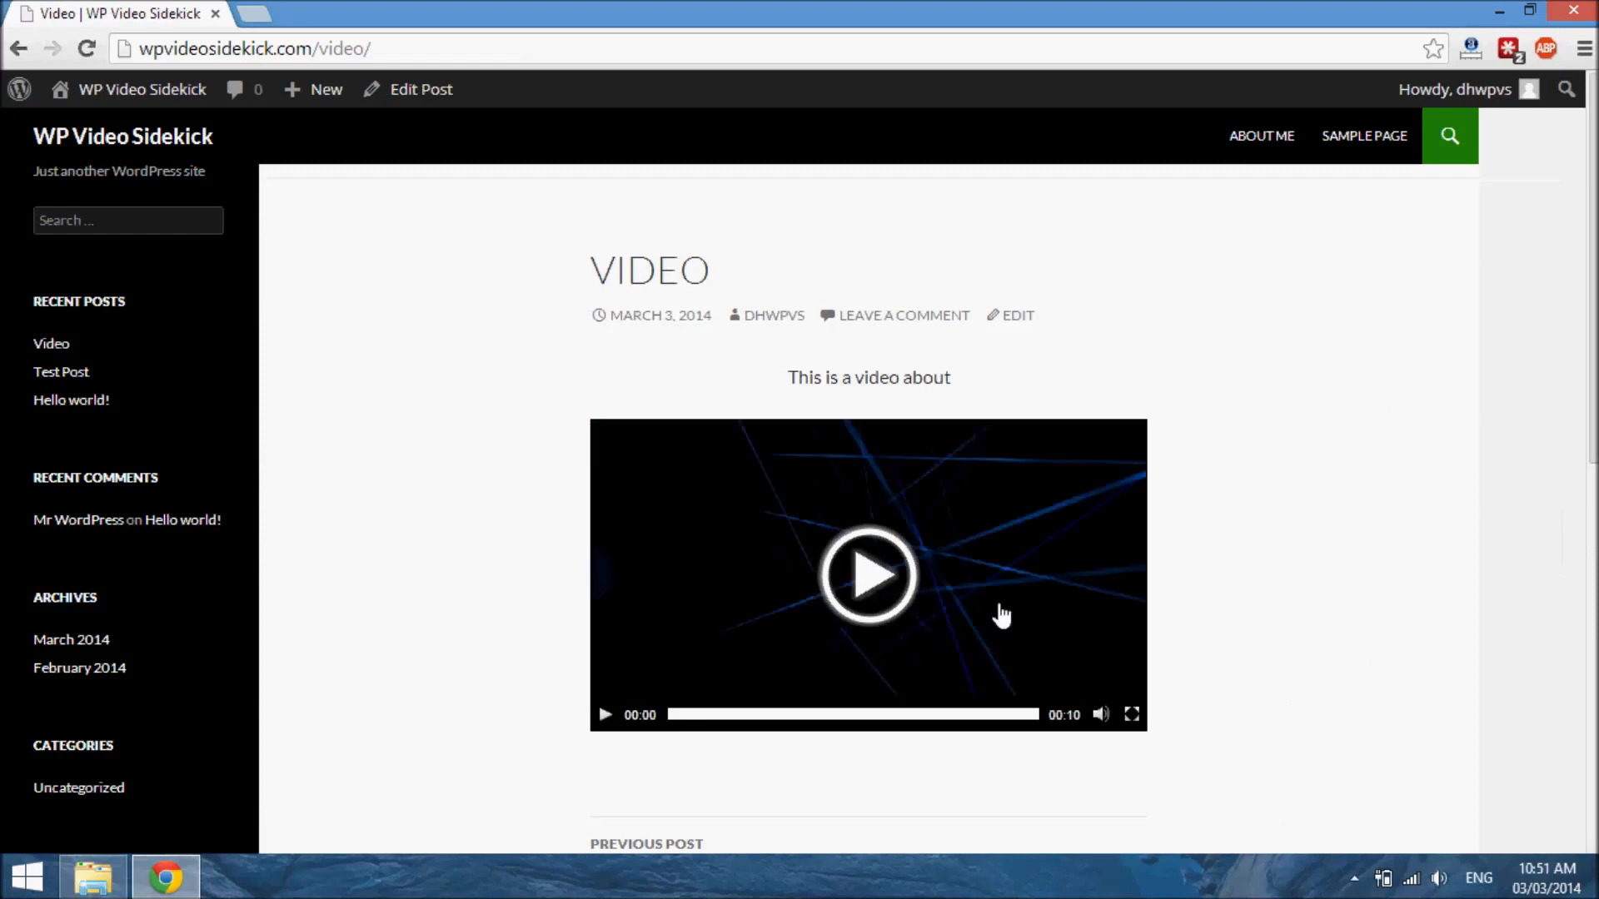
pyautogui.click(893, 583)
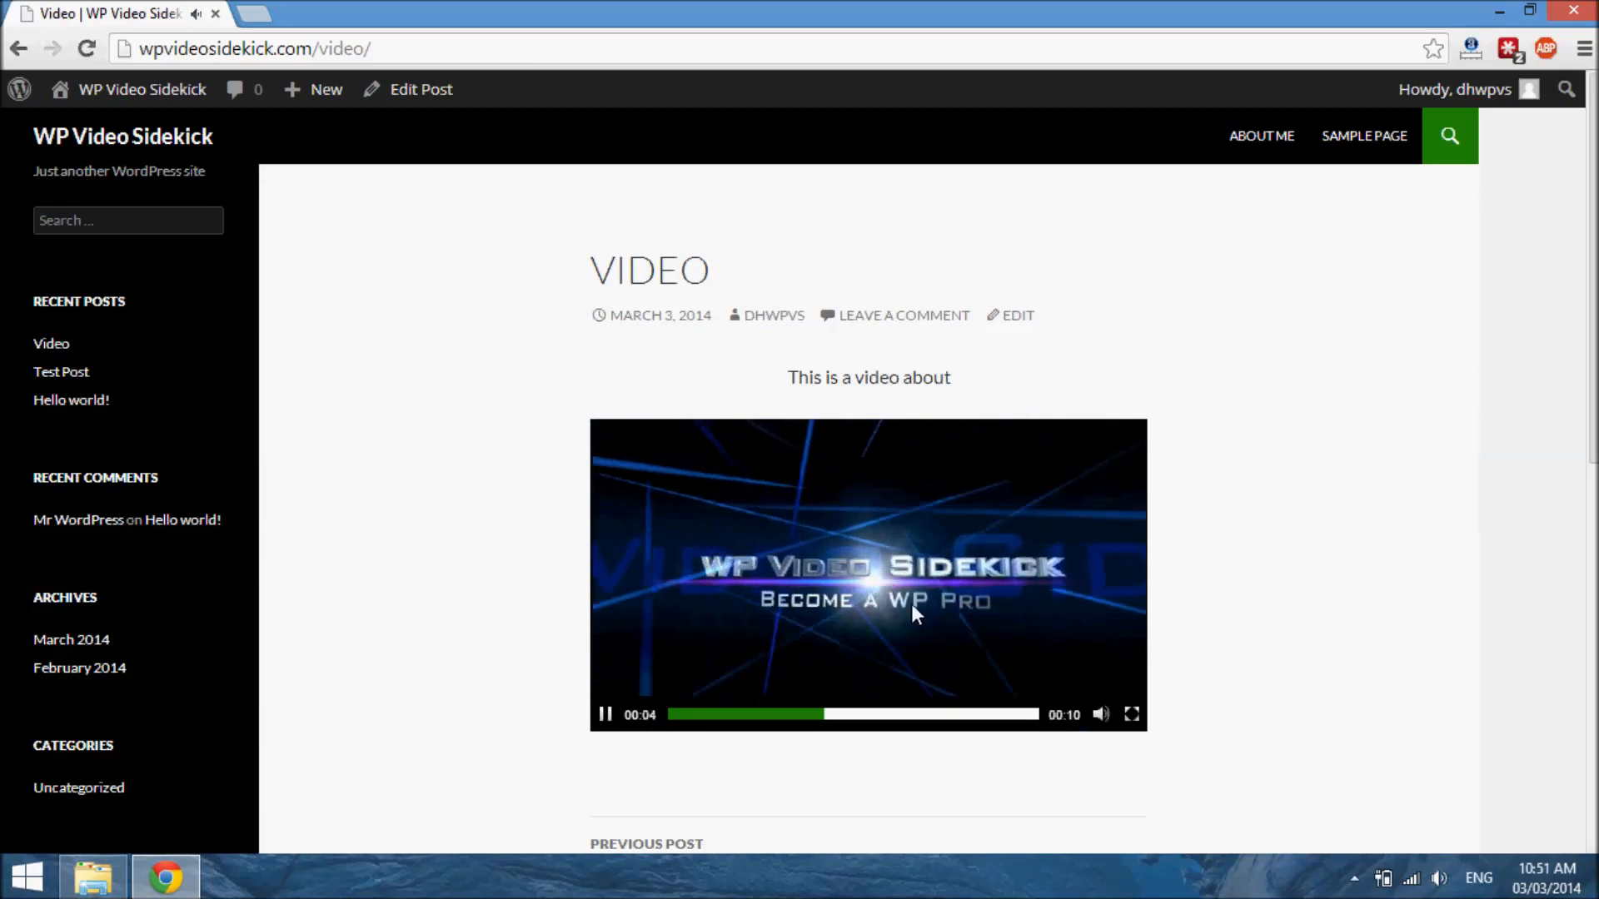
pyautogui.click(908, 608)
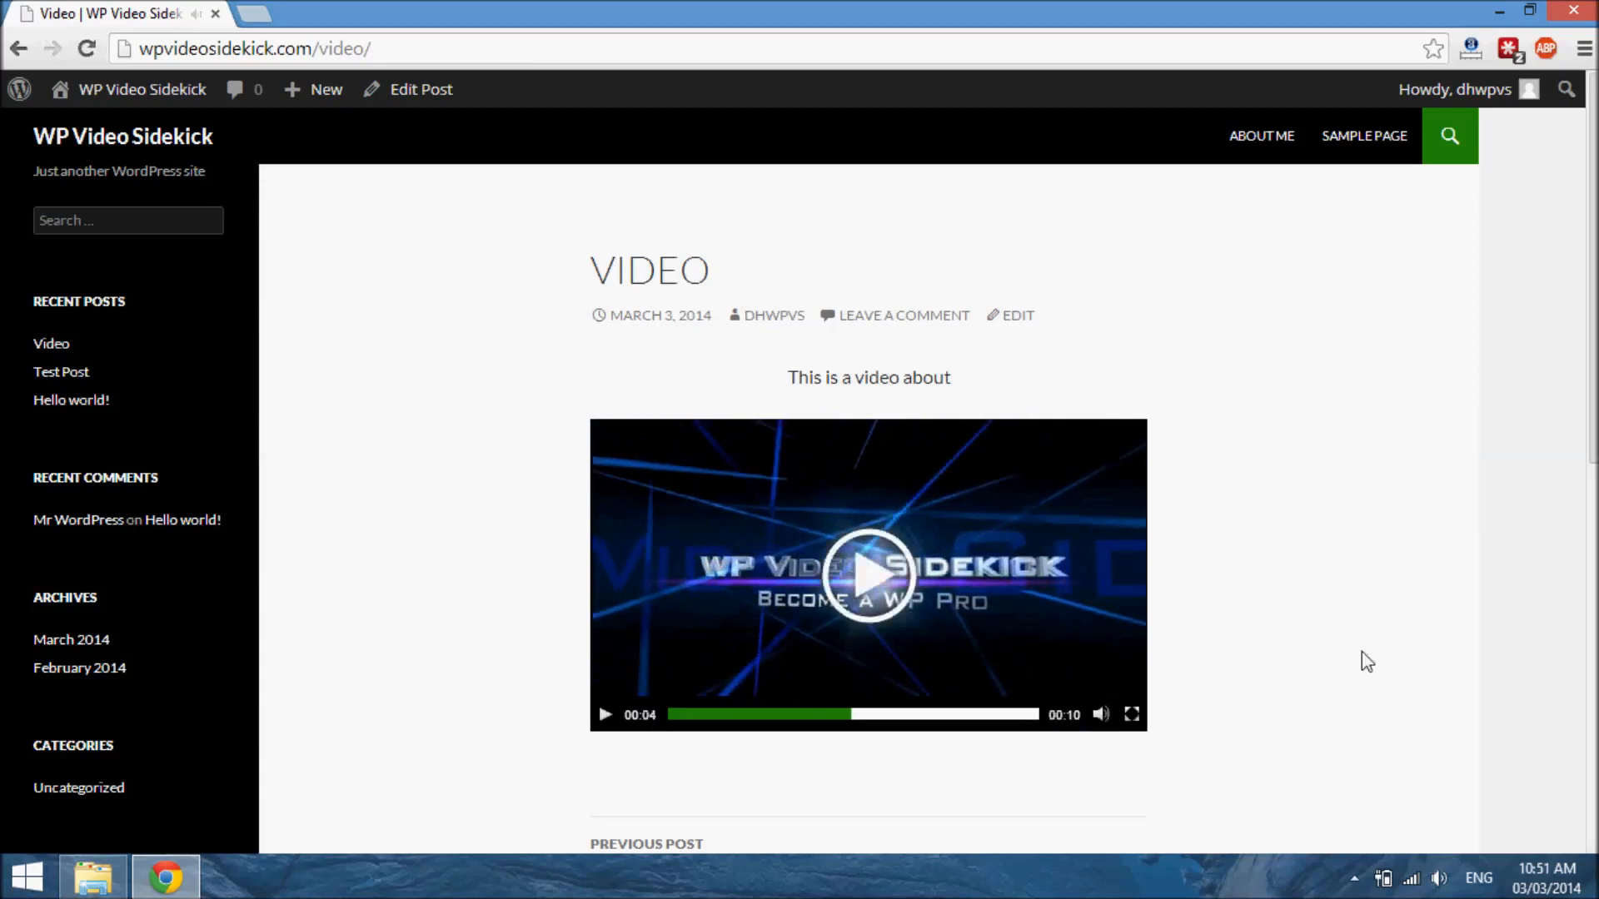